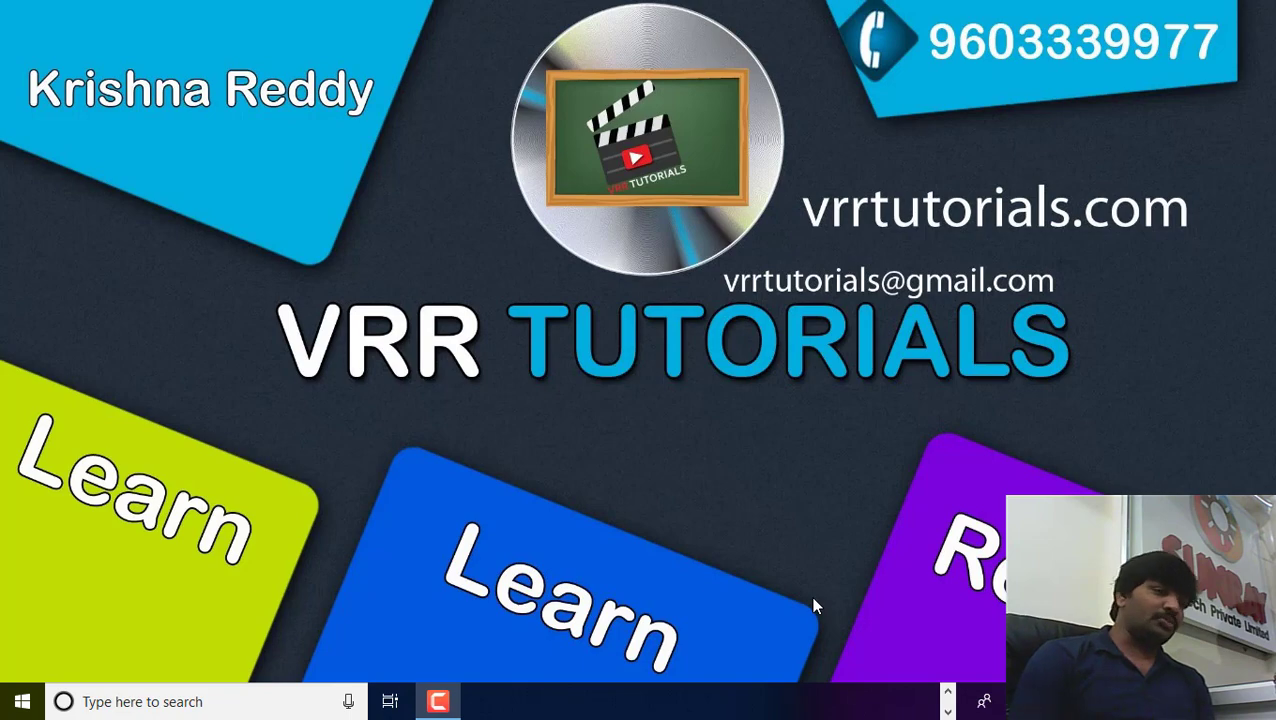
# Open Task View from the taskbar to list the open windows
pyautogui.click(390, 701)
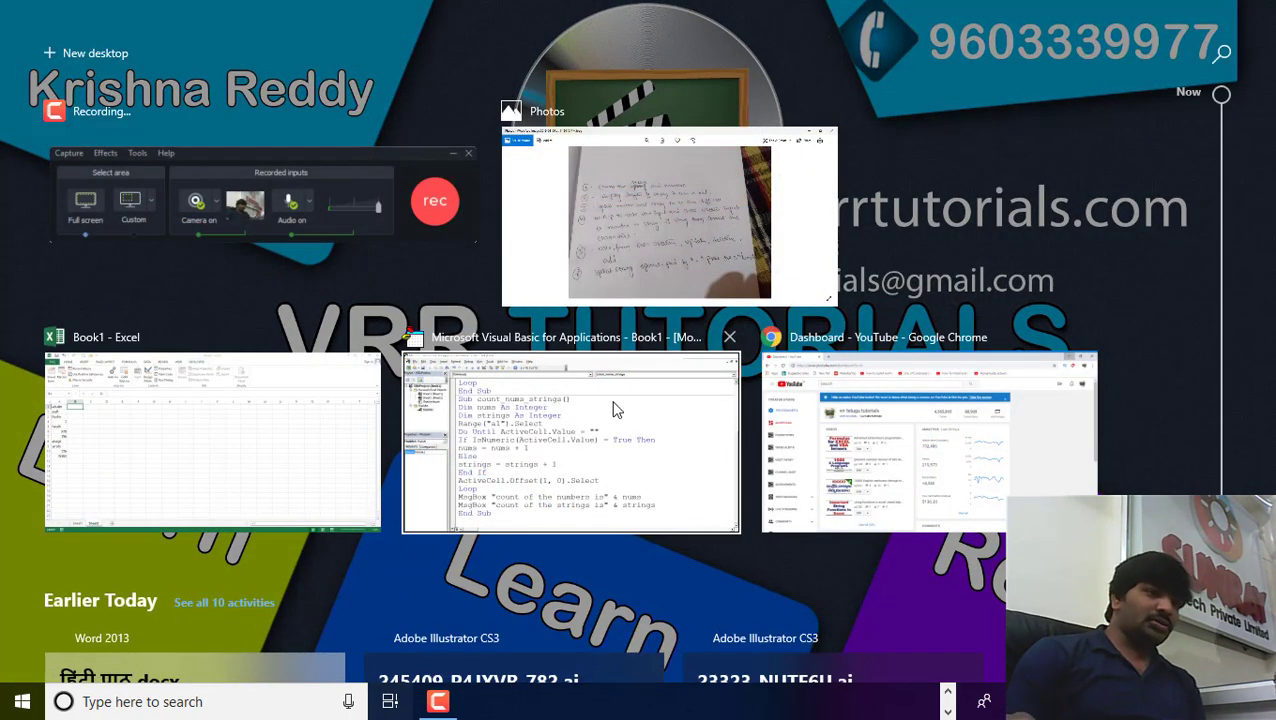
# Bring Book1 forward, inspect A1–A5, select A1:A11, and open the Visual Basic editor
pyautogui.click(293, 494)
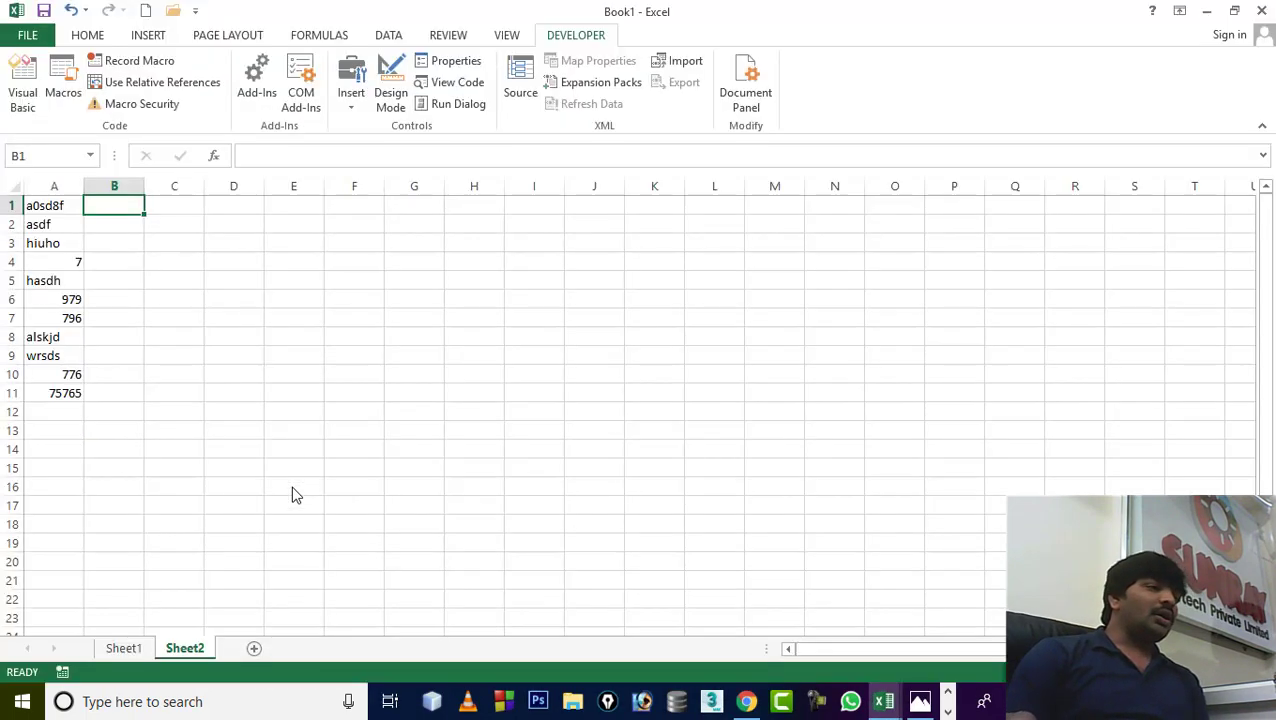
pyautogui.click(95, 281)
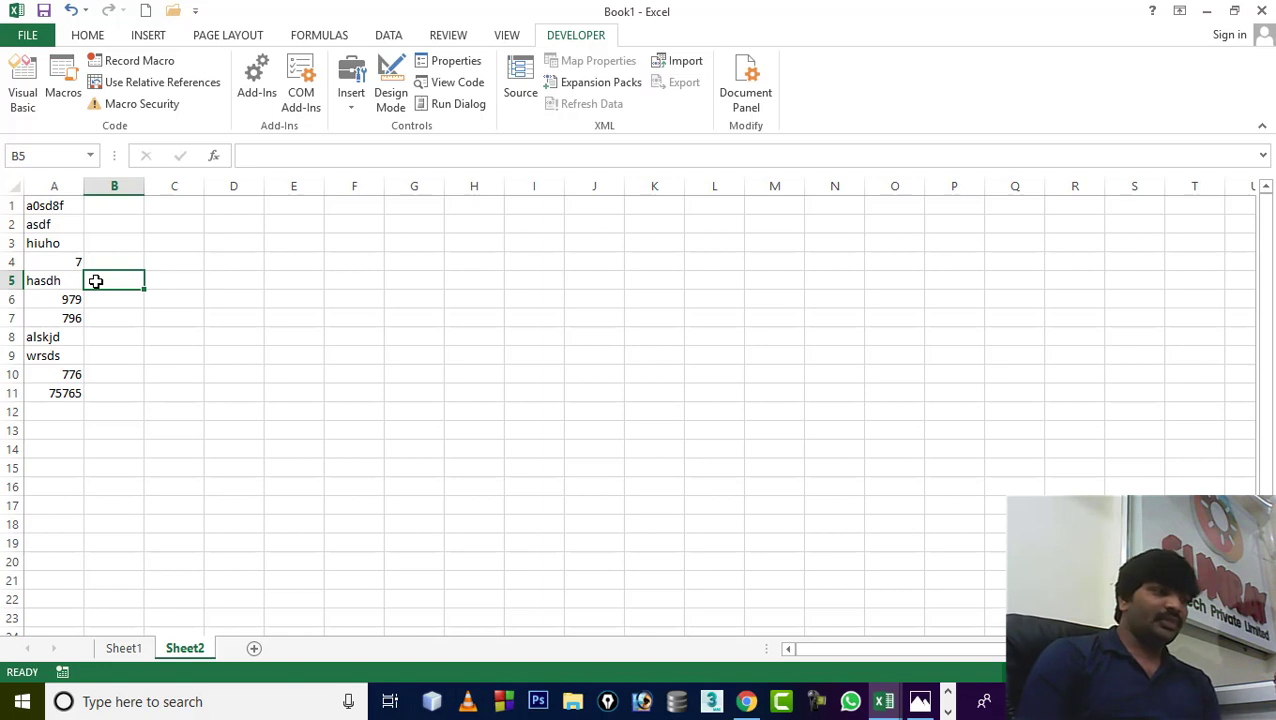
pyautogui.click(66, 206)
pyautogui.click(60, 228)
pyautogui.click(48, 246)
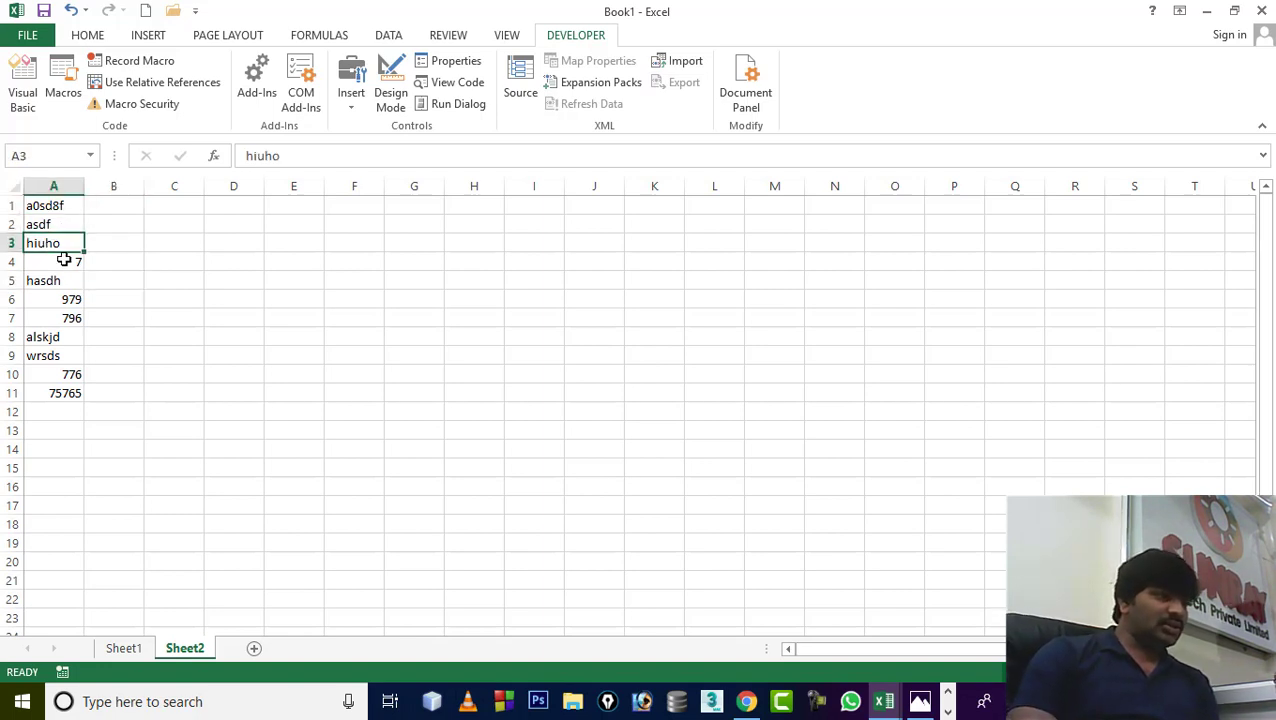
pyautogui.click(61, 262)
pyautogui.click(75, 283)
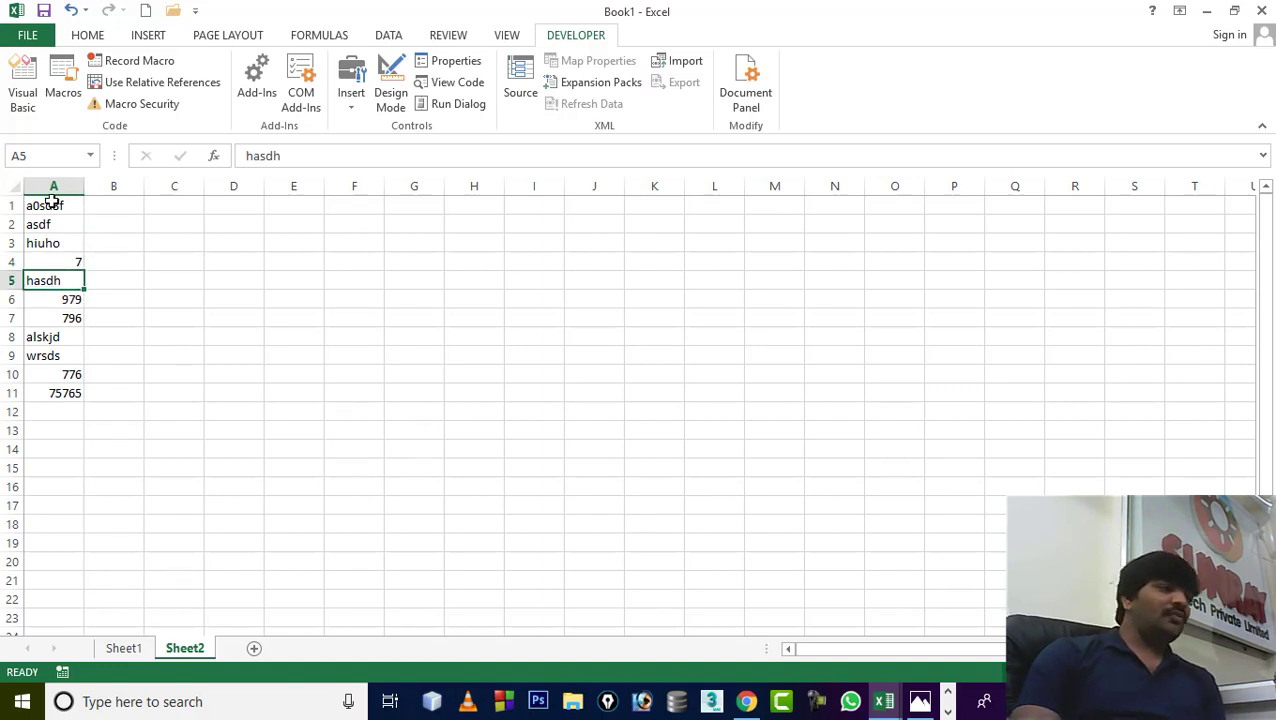
pyautogui.moveTo(52, 203); pyautogui.dragTo(56, 392)
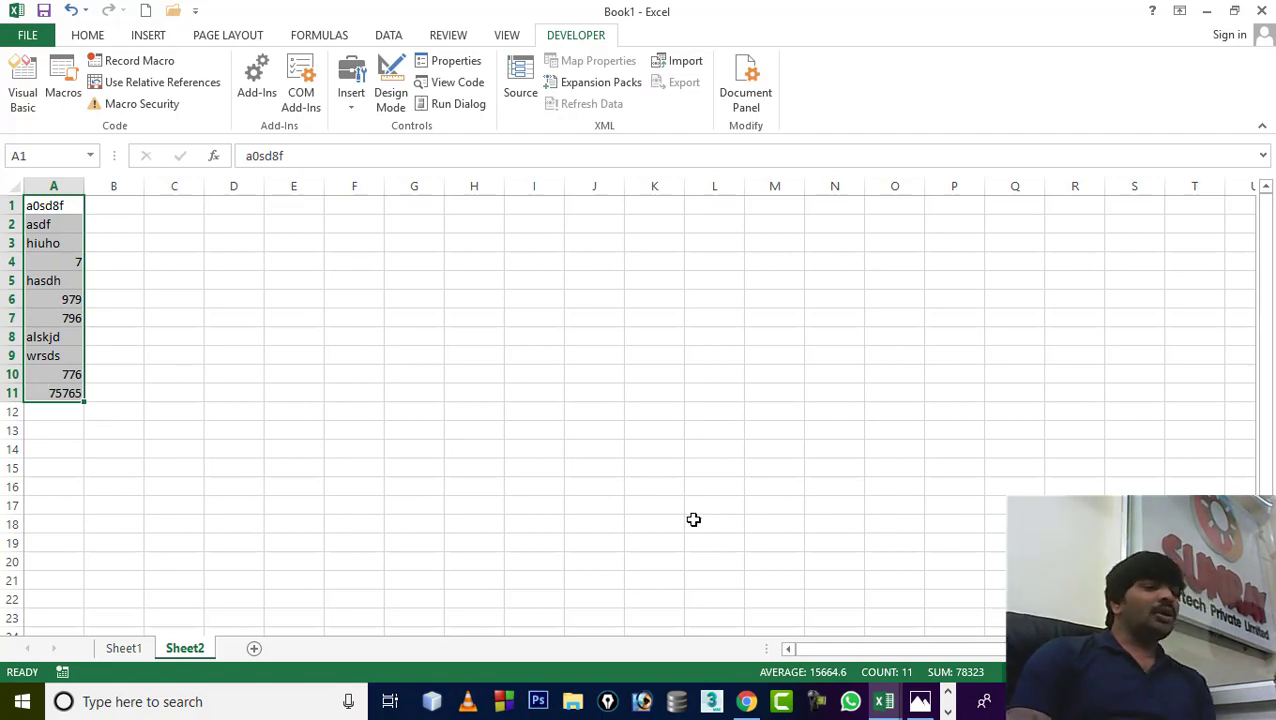
pyautogui.click(23, 92)
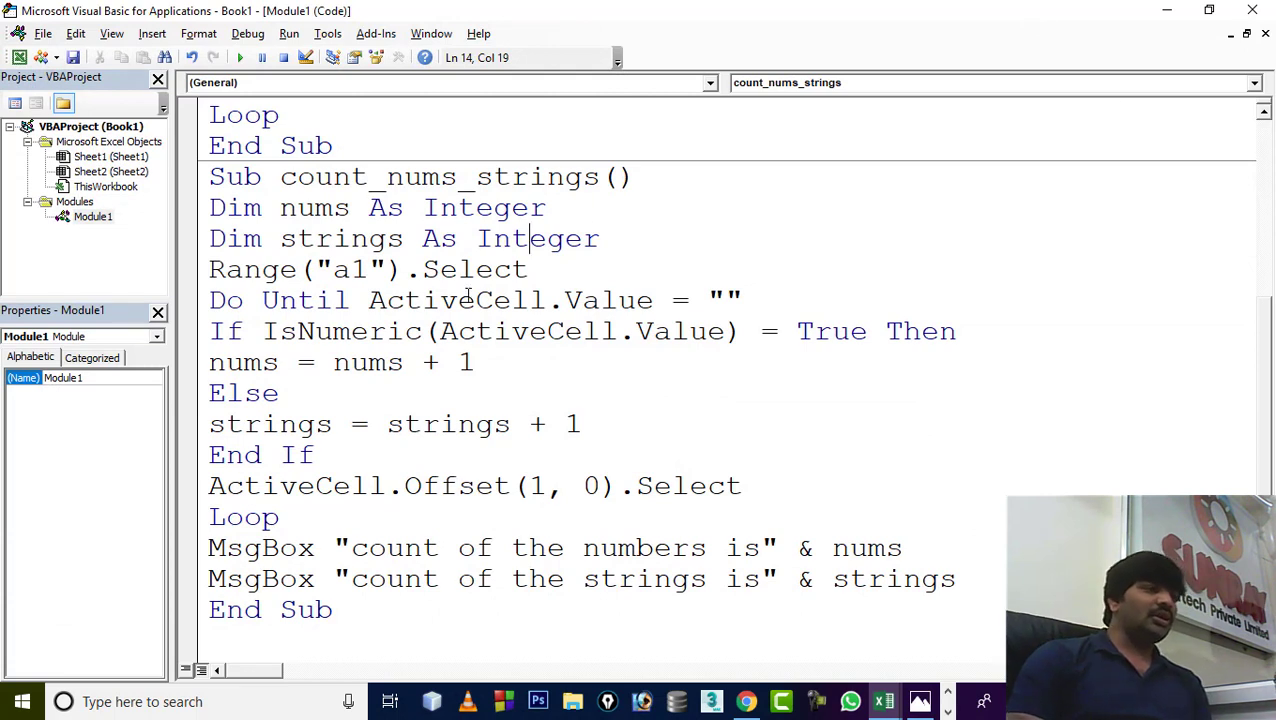
# Highlight the Sub count_nums_strings, both Dim lines and Range("a1").Select lines in turn
pyautogui.click(312, 180)
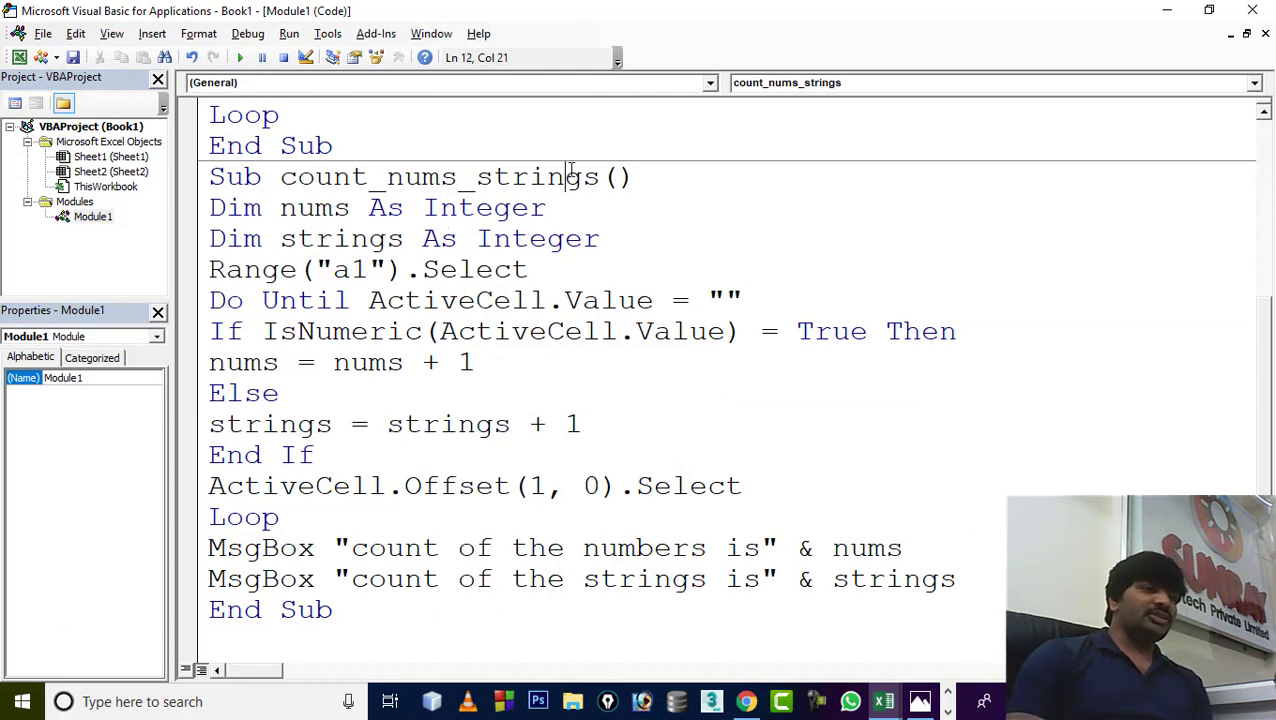
pyautogui.moveTo(209, 177); pyautogui.dragTo(673, 172)
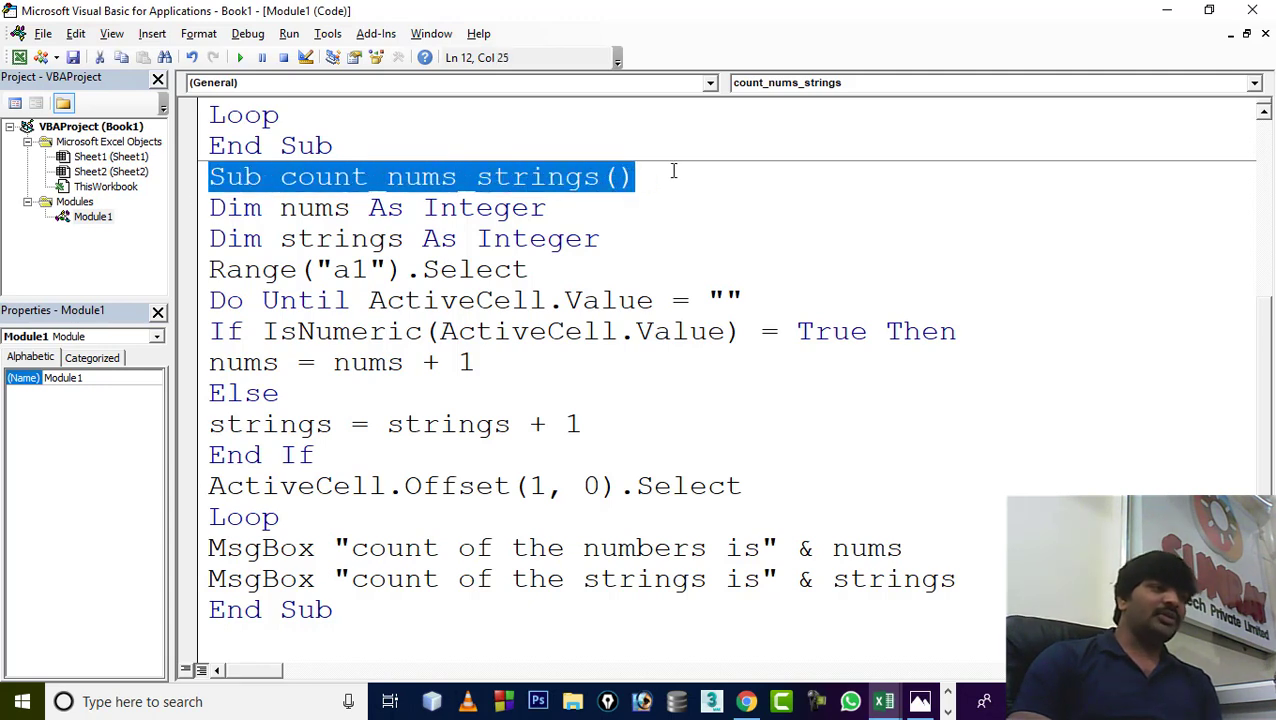
pyautogui.moveTo(212, 207); pyautogui.dragTo(551, 207)
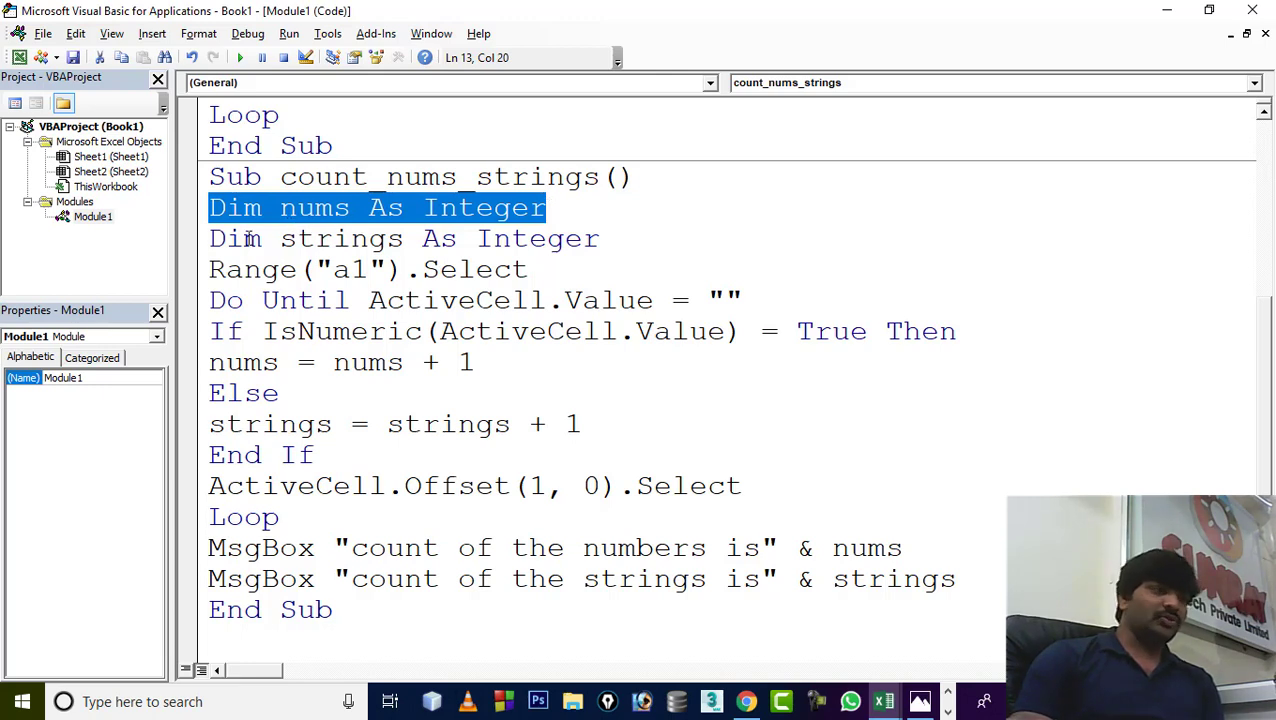
pyautogui.moveTo(212, 238); pyautogui.dragTo(604, 235)
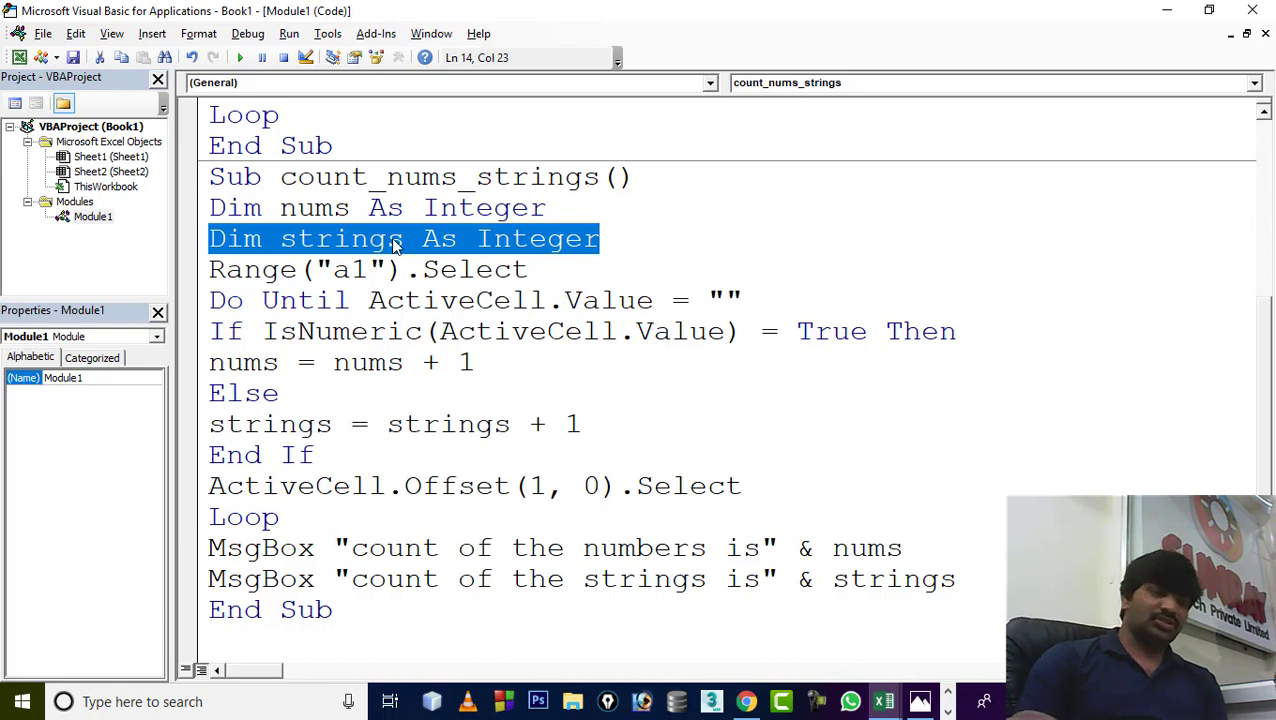
pyautogui.moveTo(210, 269); pyautogui.dragTo(528, 269)
pyautogui.click(1208, 9)
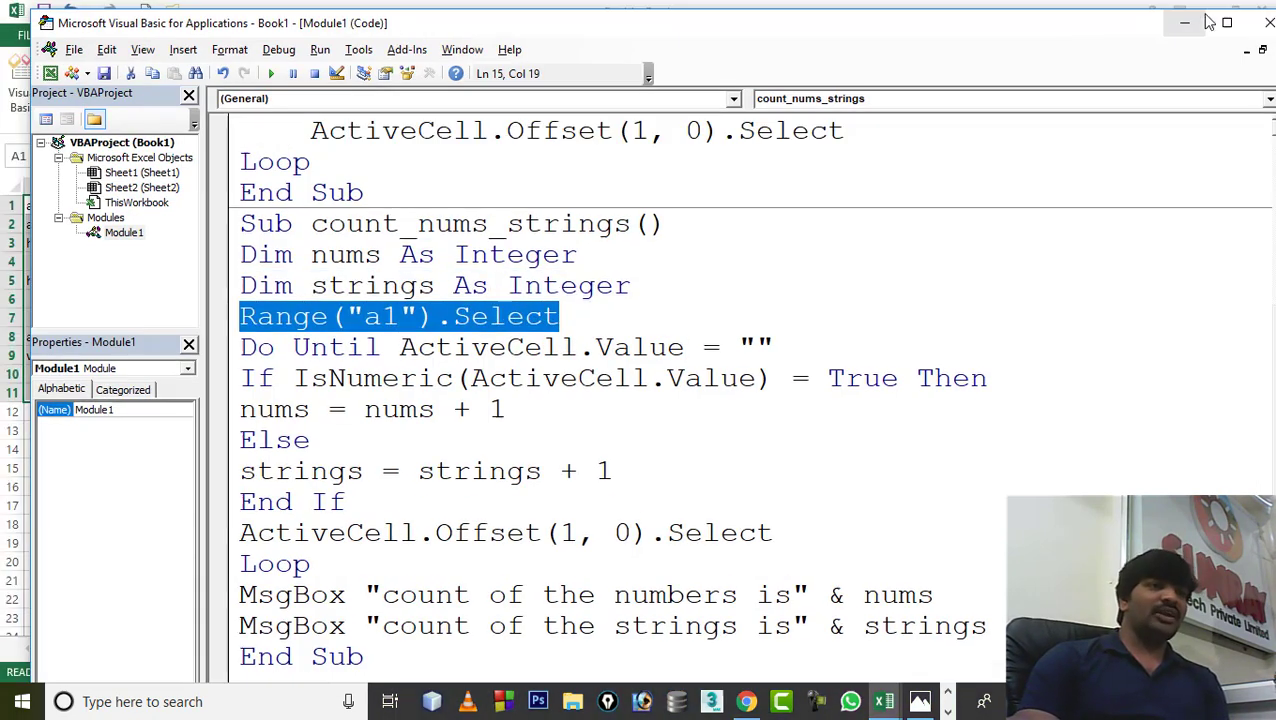
# Restore the VBA editor to a smaller window positioned beside column A's data
pyautogui.doubleClick(372, 22)
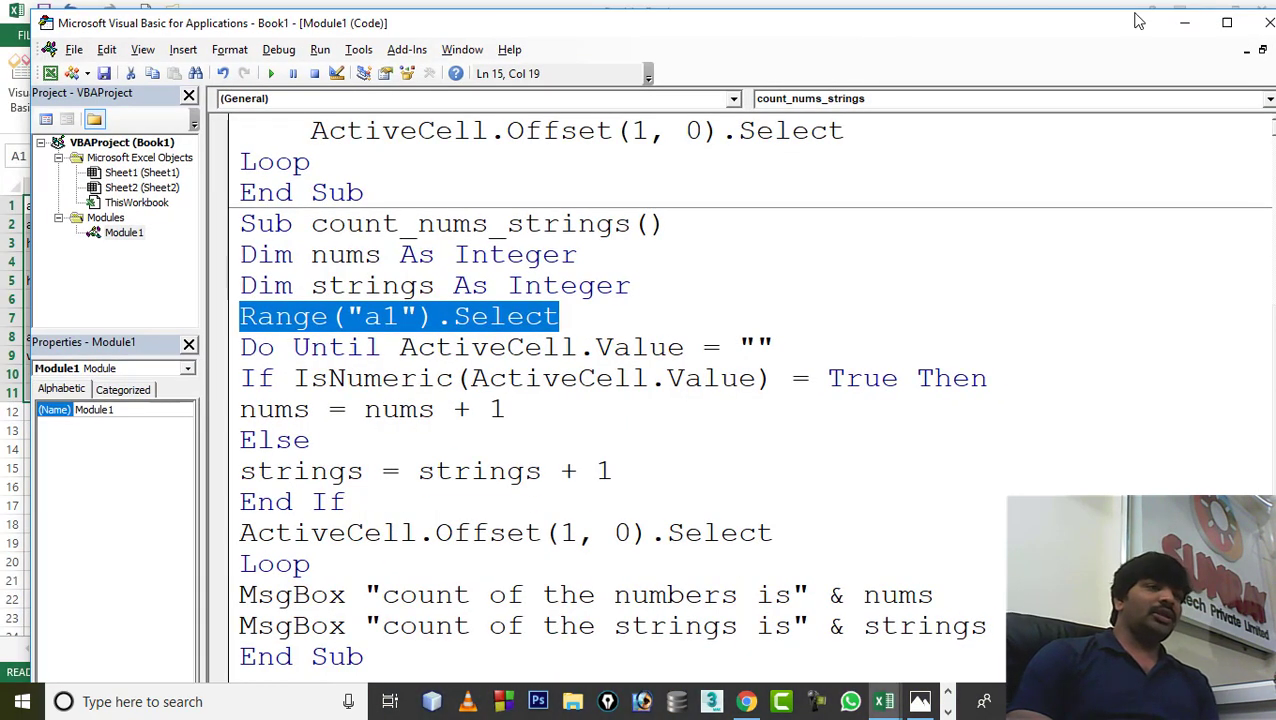
pyautogui.click(1208, 9)
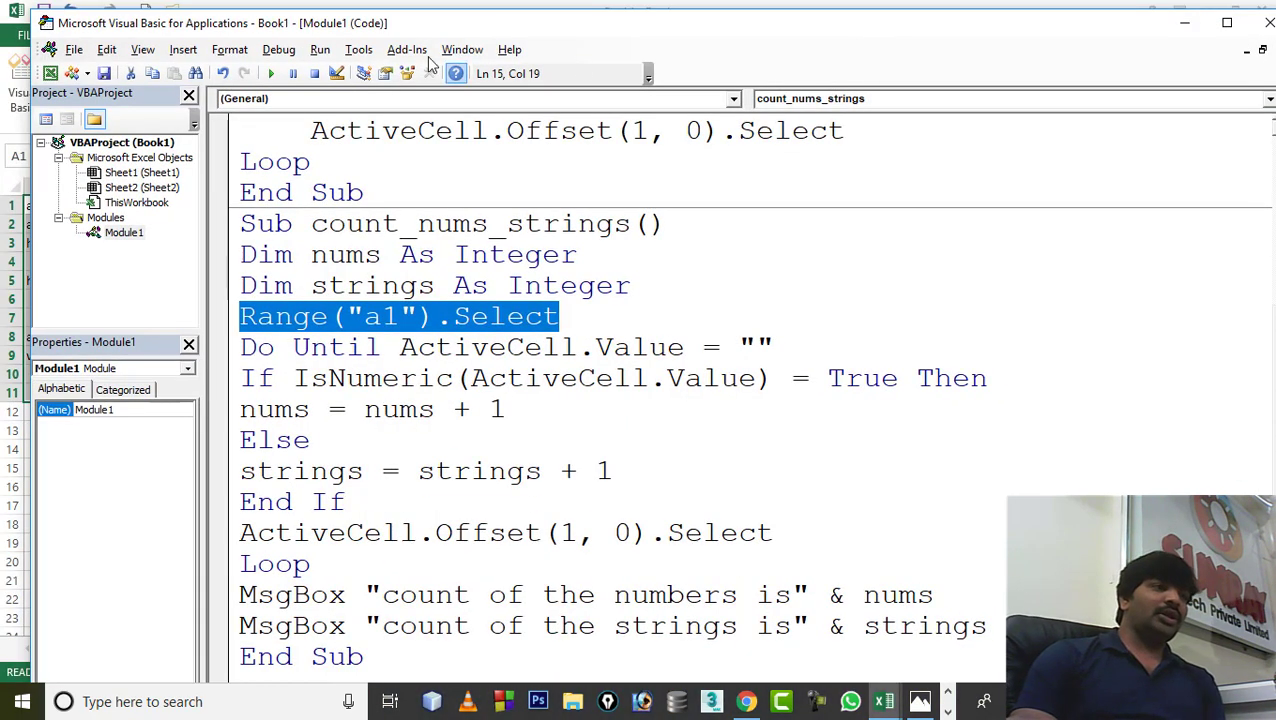
pyautogui.moveTo(382, 25); pyautogui.dragTo(684, 2)
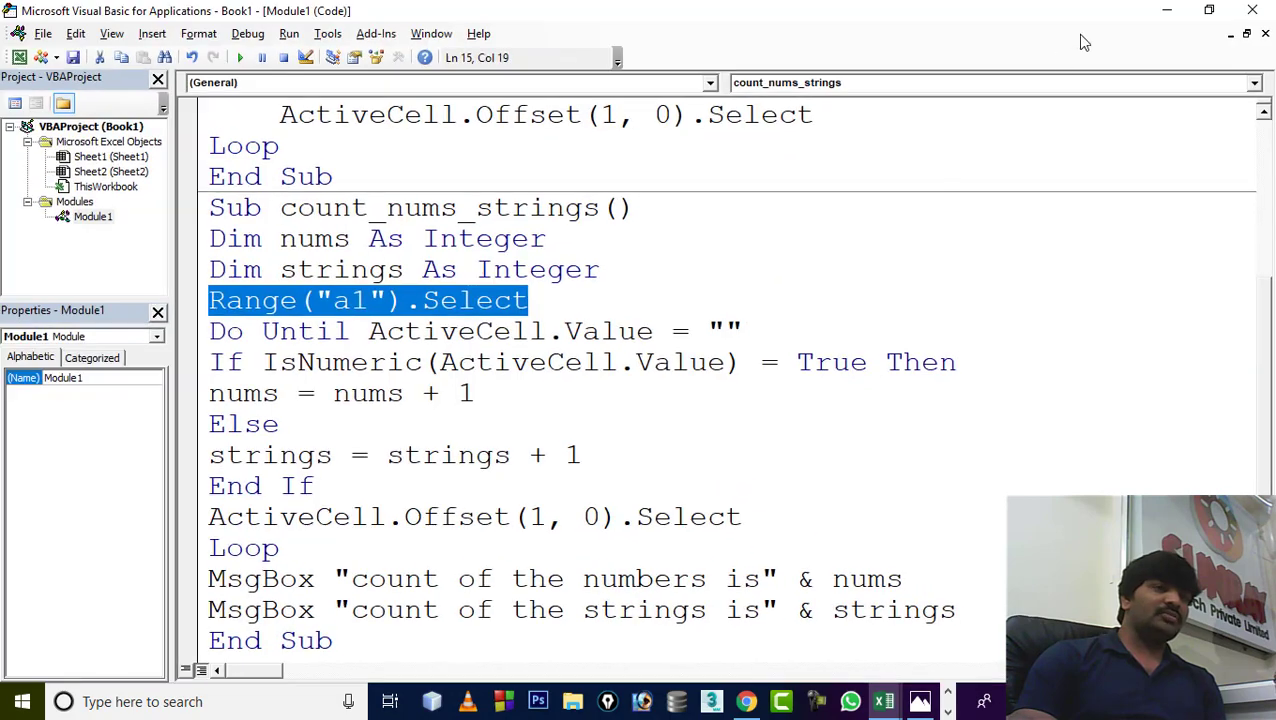
pyautogui.click(1208, 10)
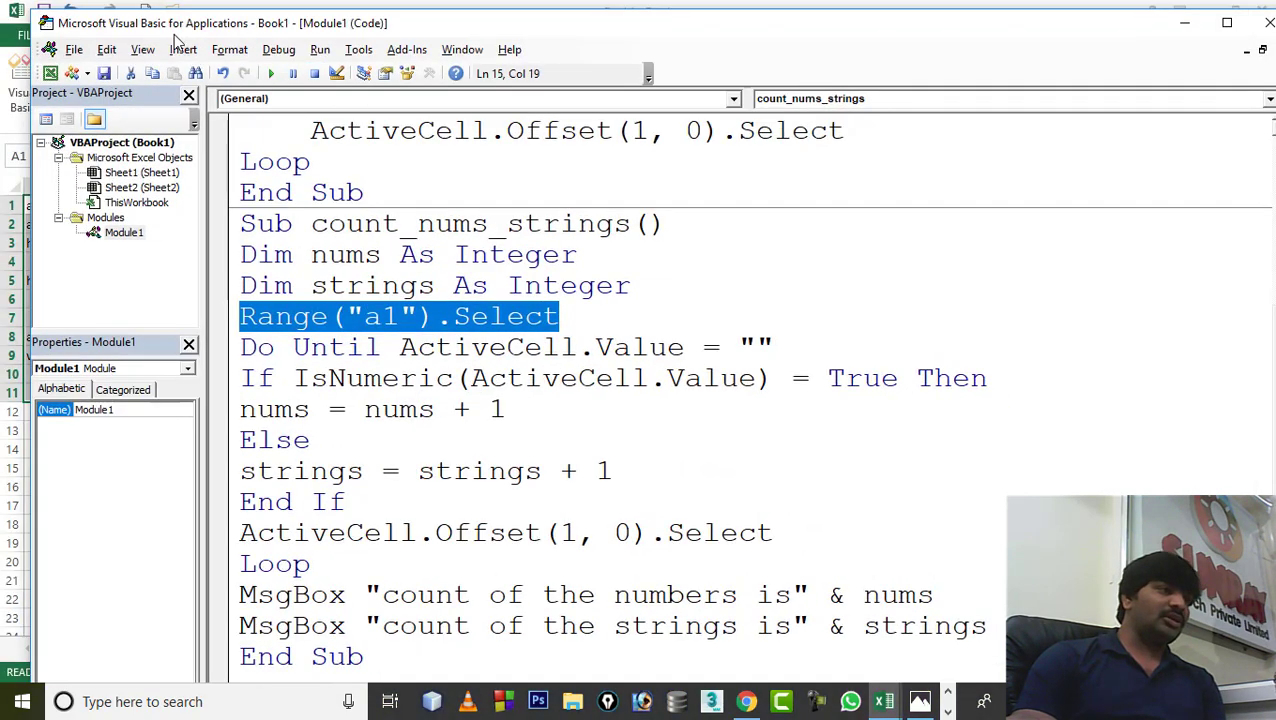
pyautogui.moveTo(178, 30); pyautogui.dragTo(375, 103)
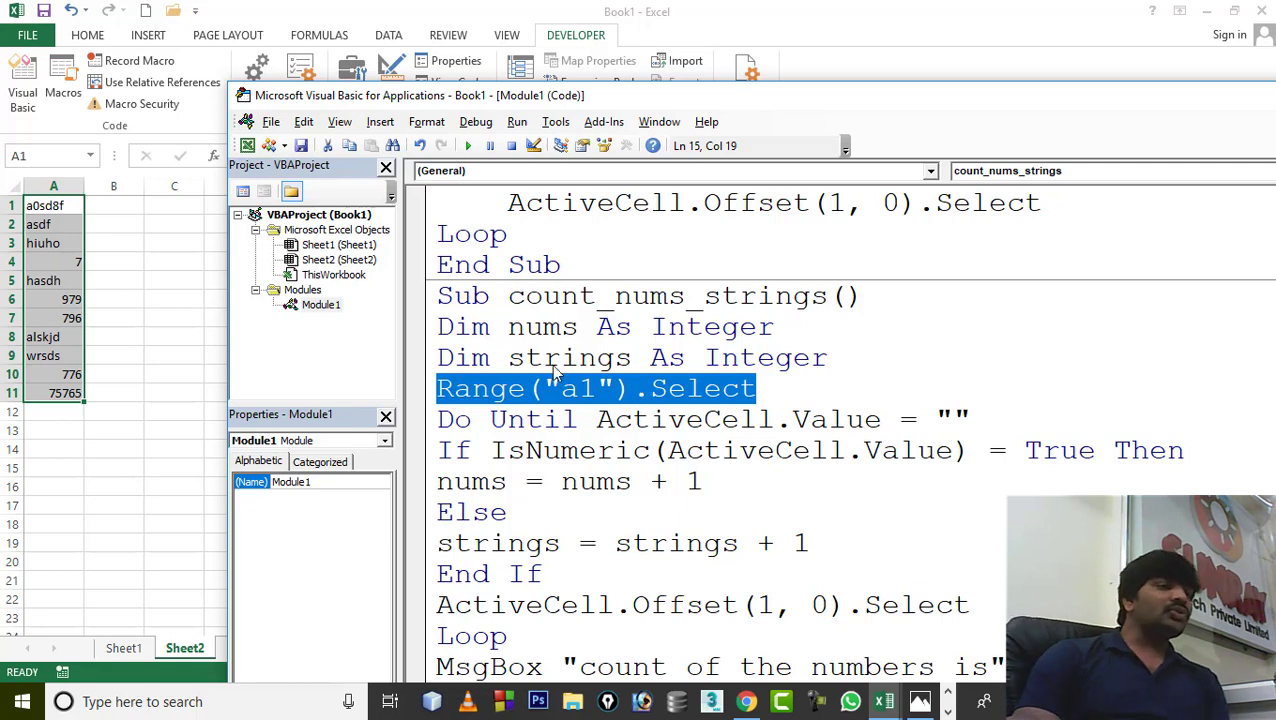
pyautogui.moveTo(523, 107); pyautogui.dragTo(469, 39)
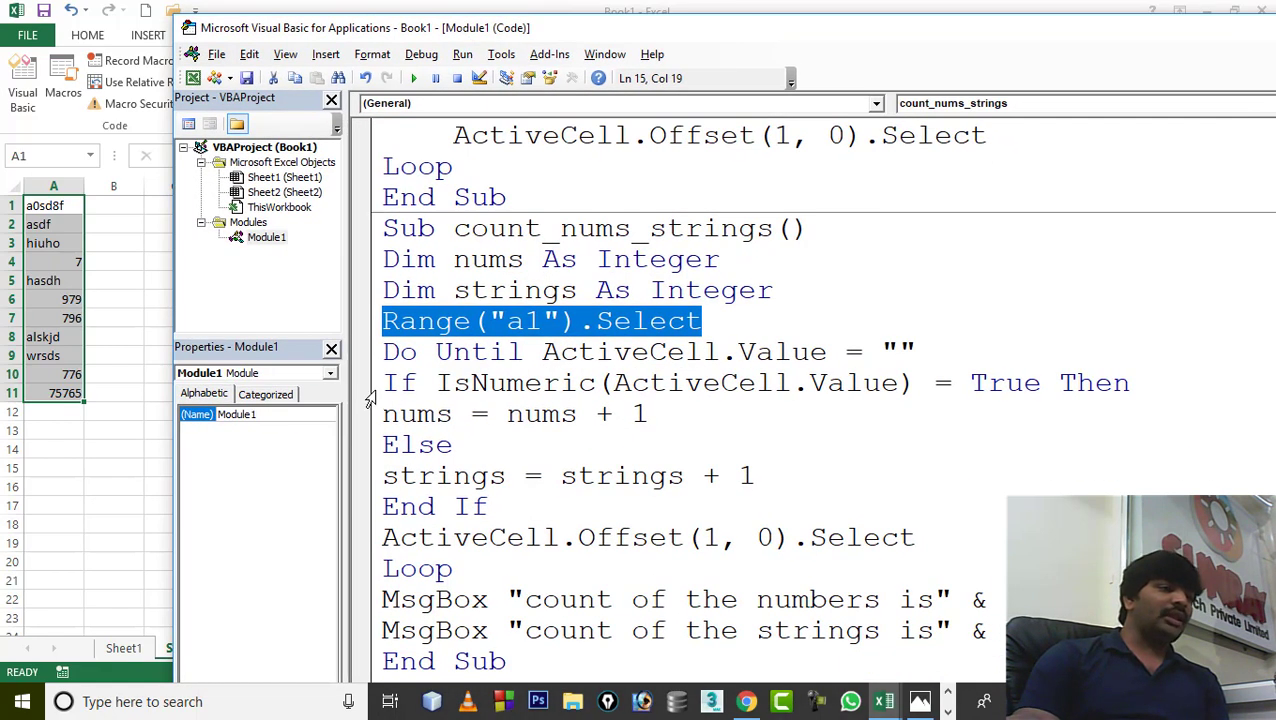
# Indent the If, nums = nums + 1 and Else lines inside the loop, then return to Excel
pyautogui.click(386, 383)
pyautogui.press('Tab')
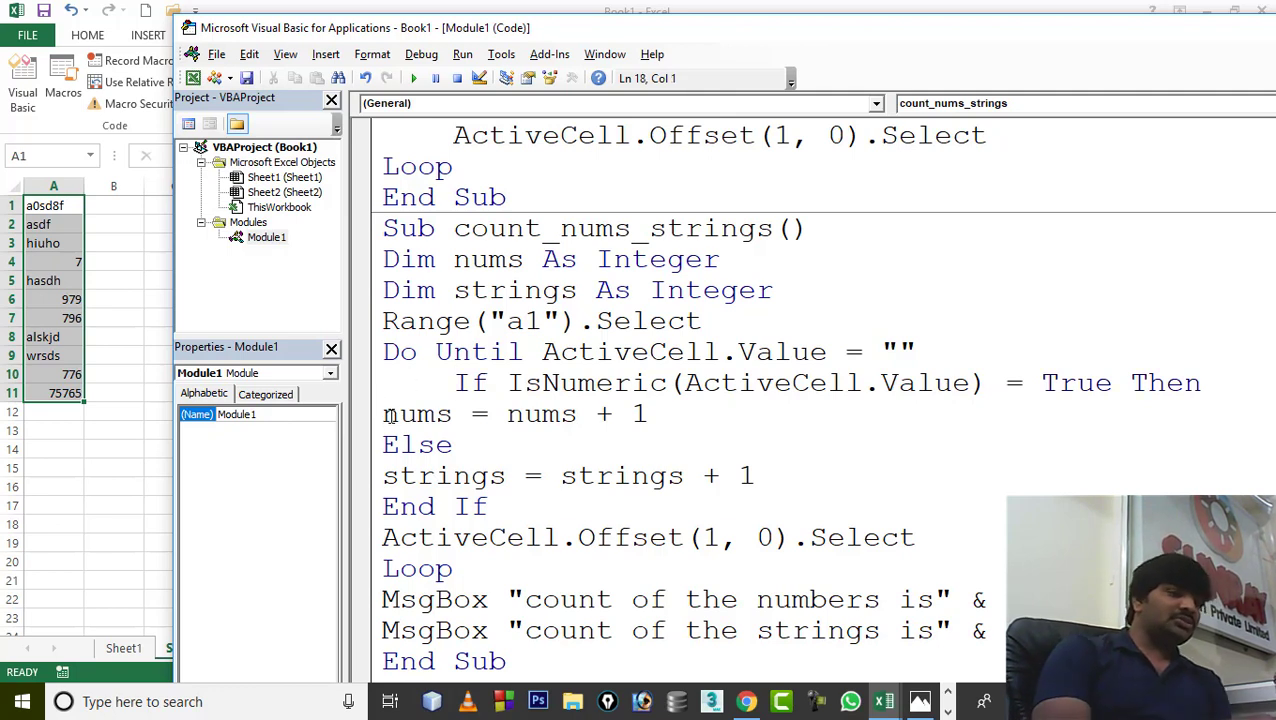
pyautogui.press('Tab')
pyautogui.press('Tab')
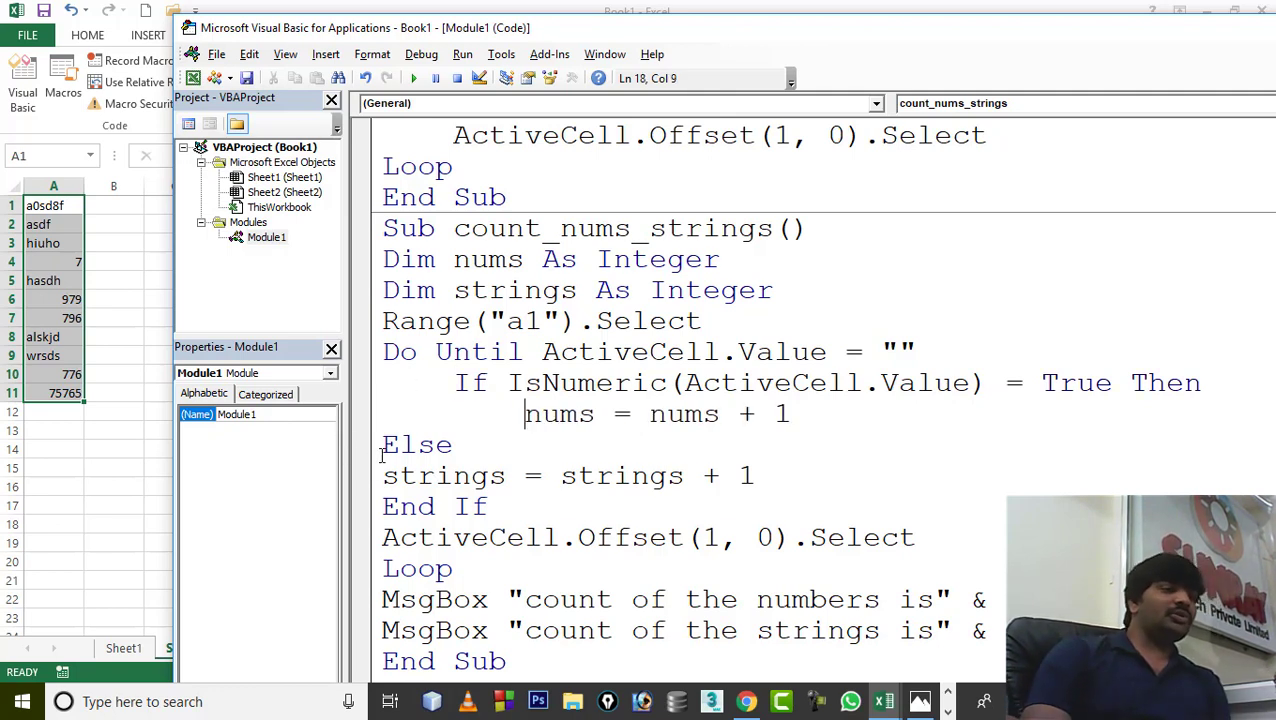
pyautogui.click(384, 452)
pyautogui.press('Tab')
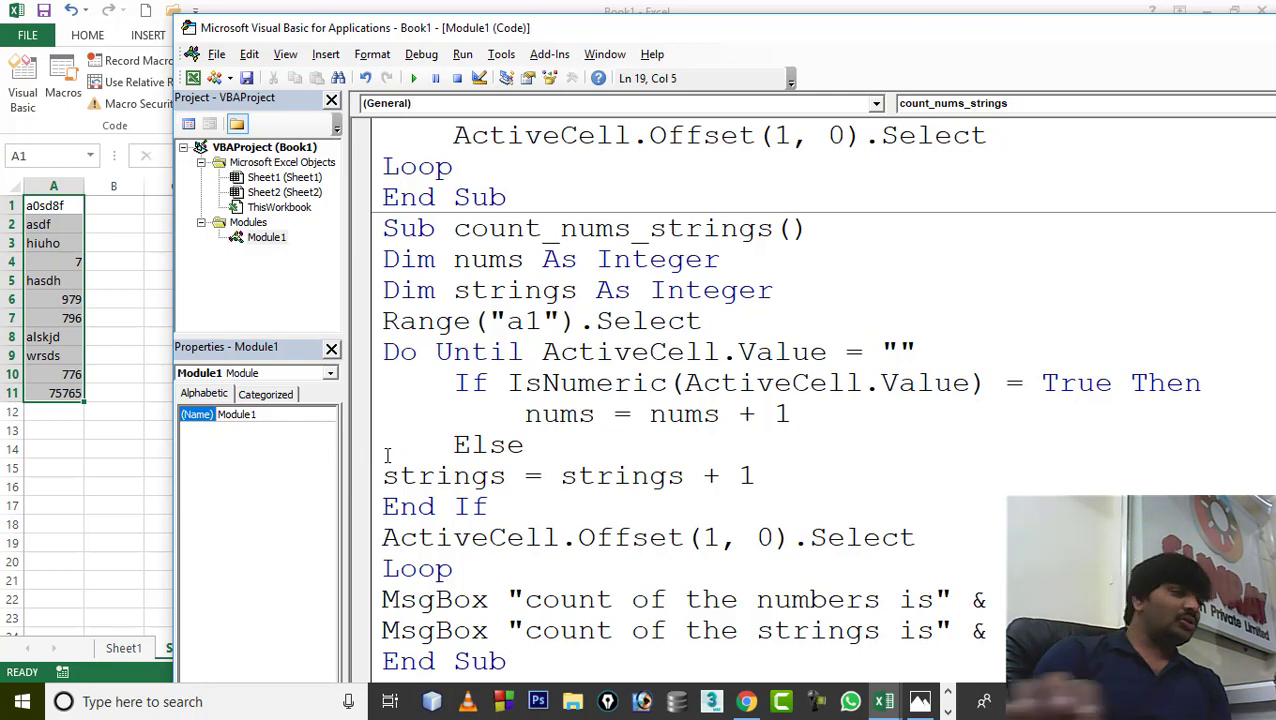
pyautogui.click(66, 205)
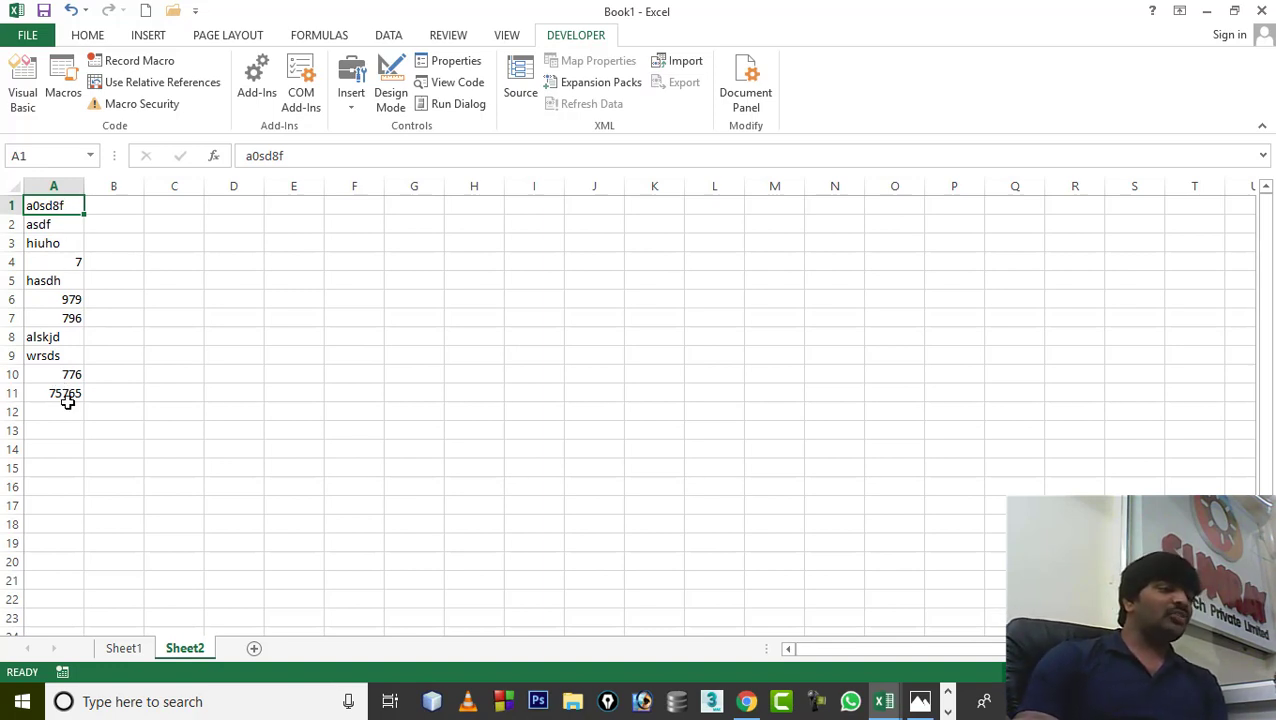
# Add the headings str in D2 and nums in E2
pyautogui.click(232, 223)
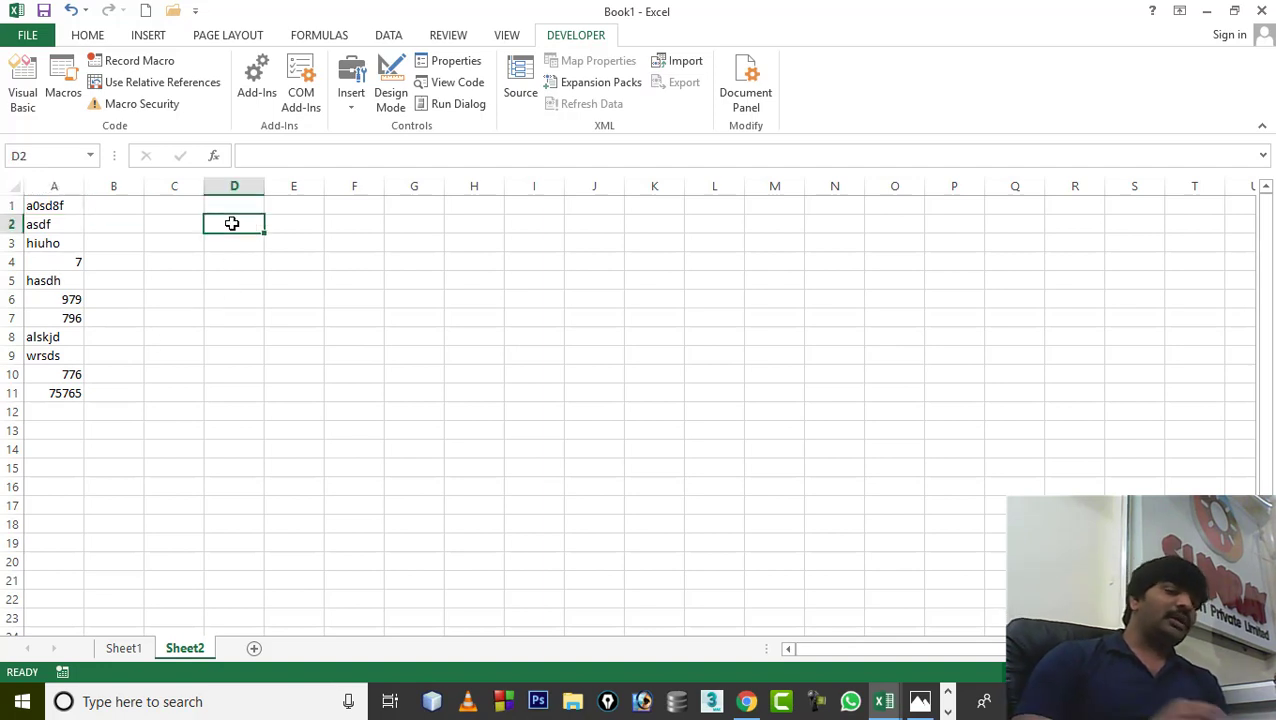
pyautogui.write('str')
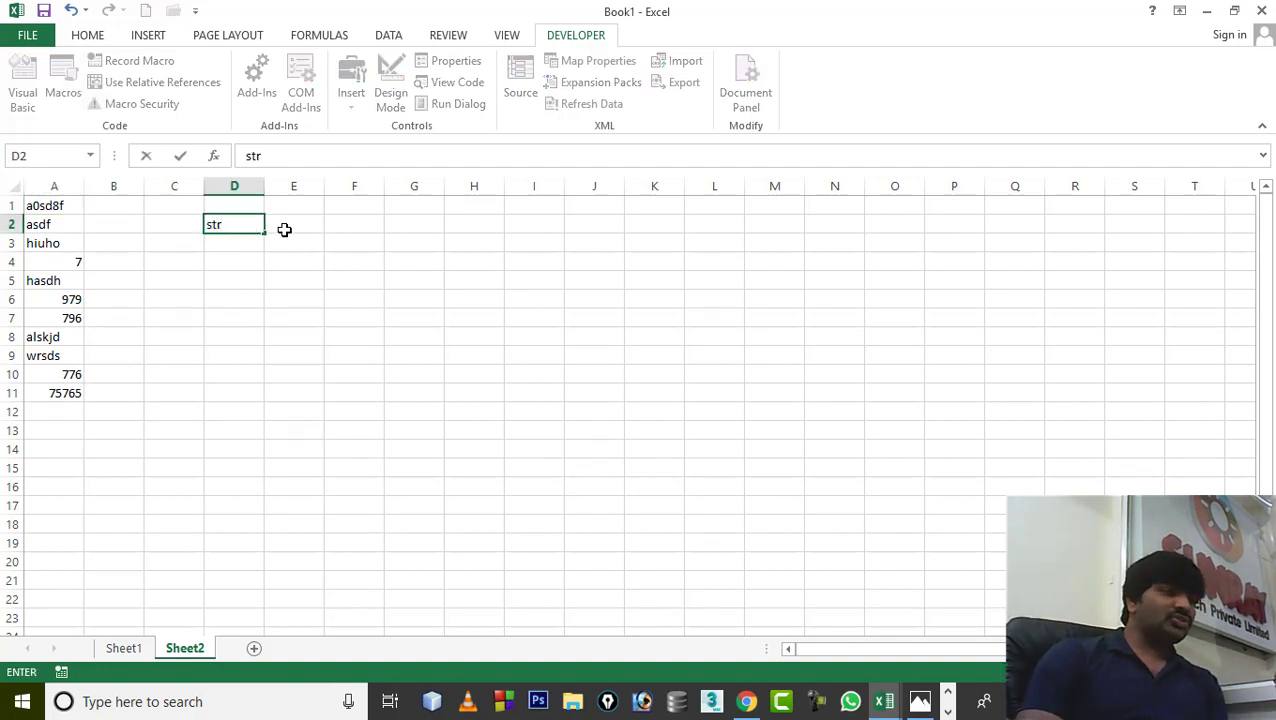
pyautogui.click(286, 227)
pyautogui.write('n')
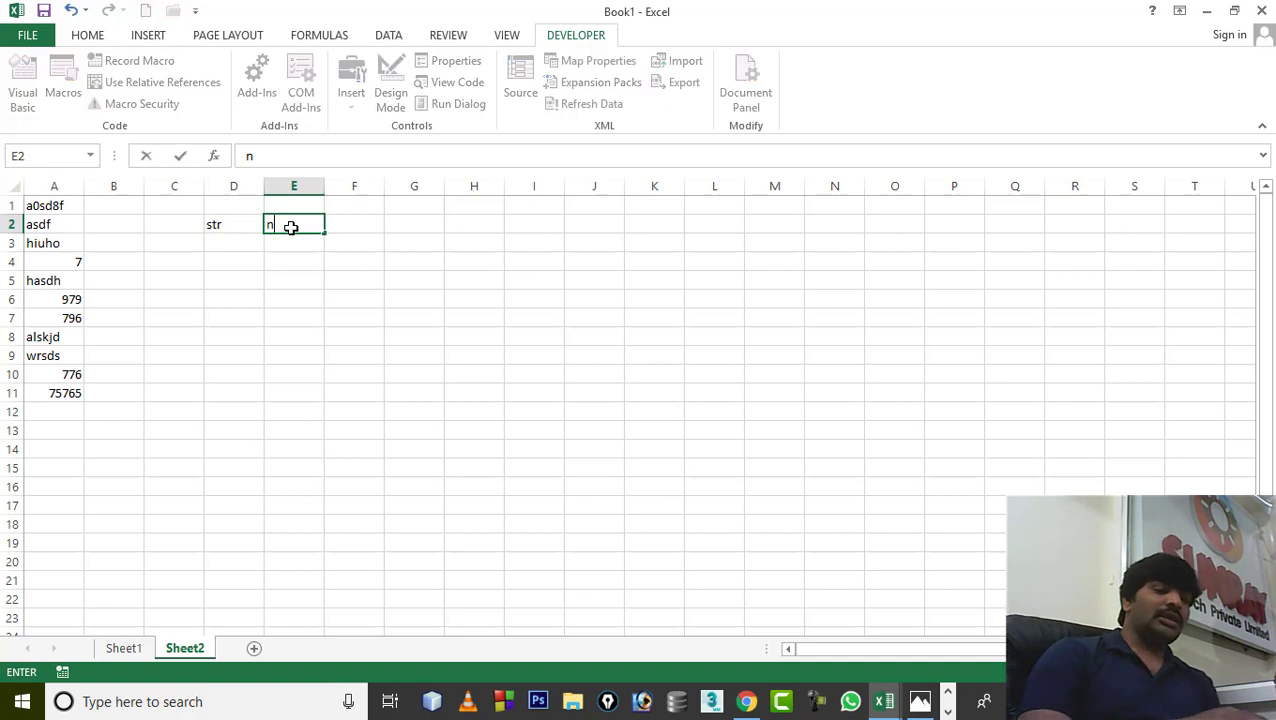
pyautogui.write('ums')
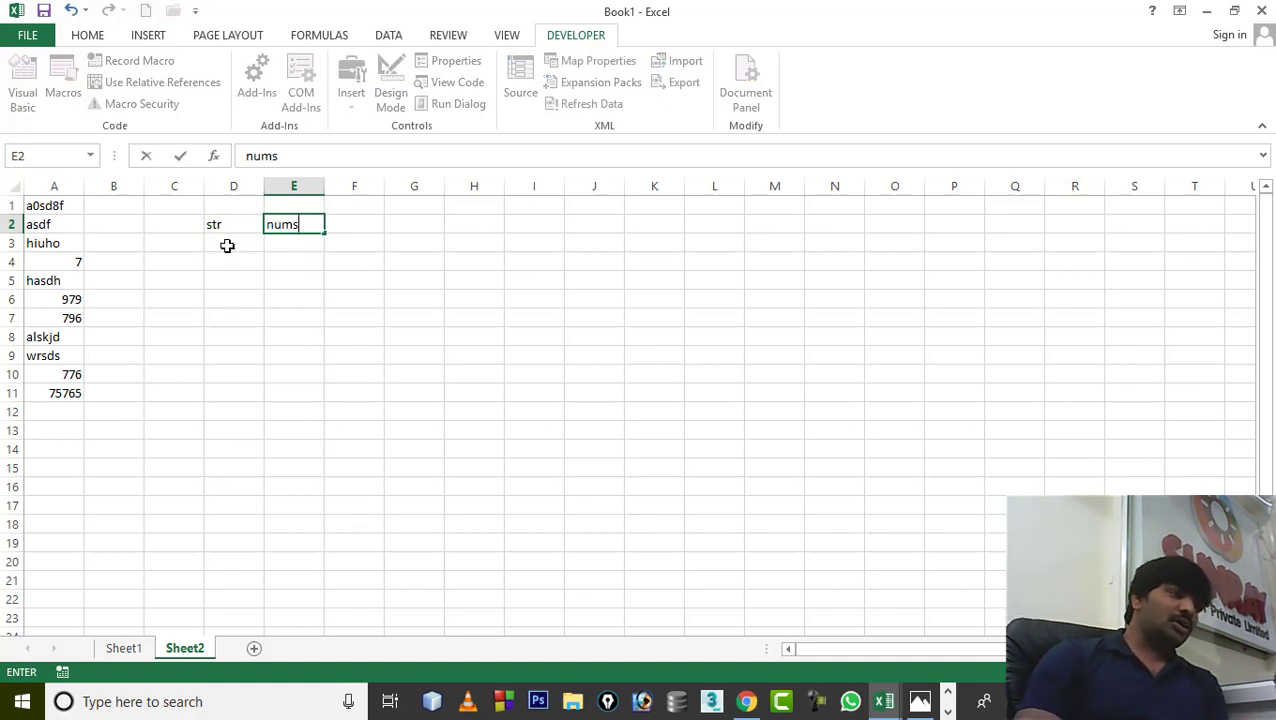
pyautogui.click(225, 245)
# Tally column A's entries, bringing the text count in D3 to 4 and numbers in E3 to 1
pyautogui.click(47, 207)
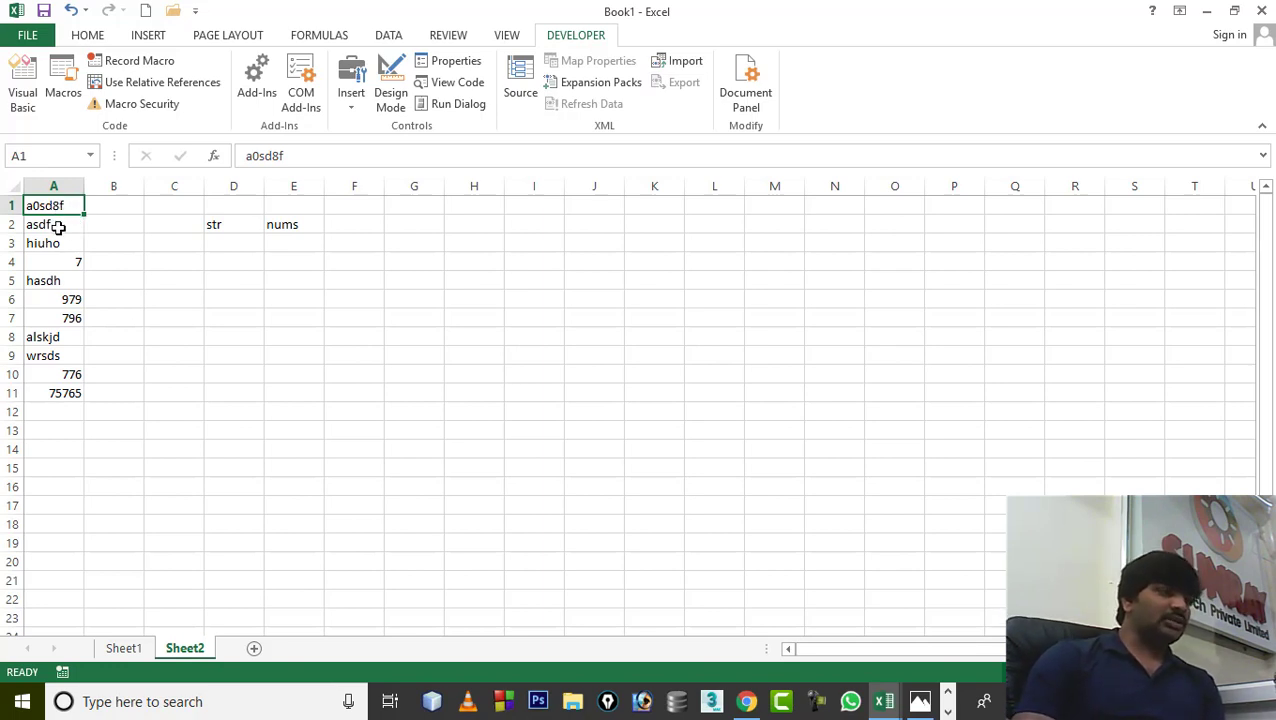
pyautogui.click(58, 228)
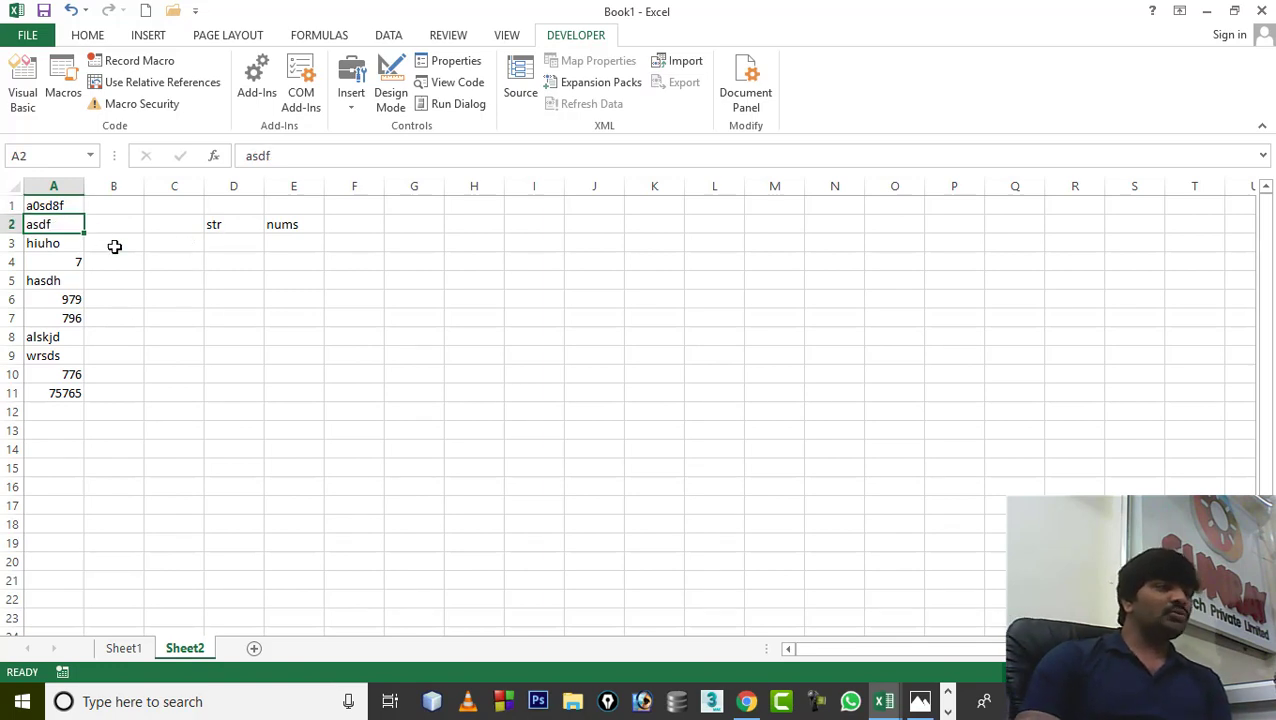
pyautogui.click(228, 240)
pyautogui.write('1')
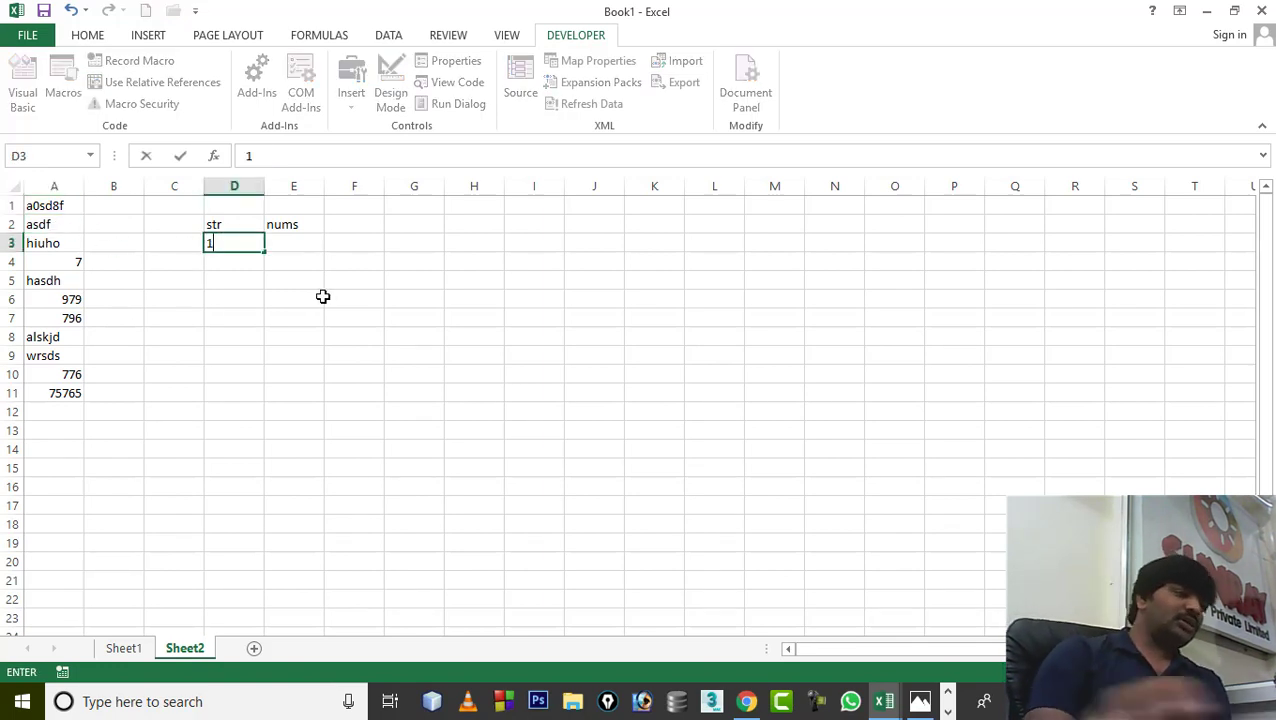
pyautogui.press('BackSpace')
pyautogui.write('2')
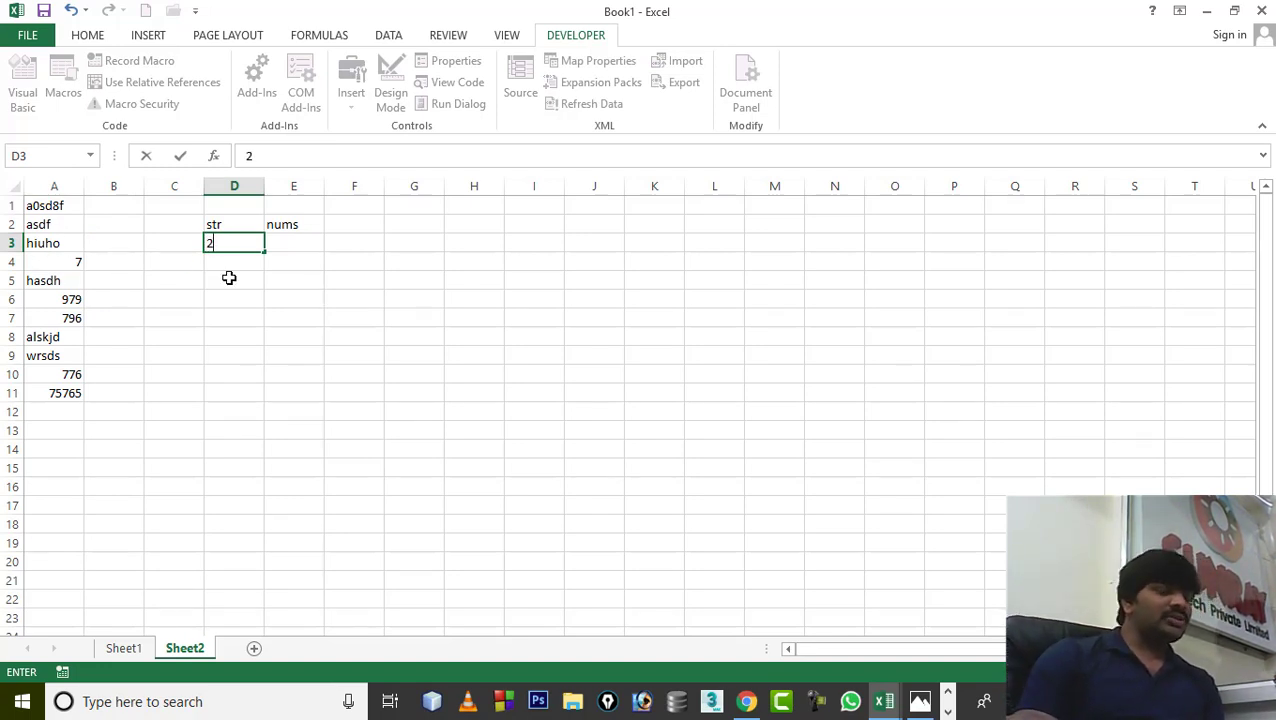
pyautogui.press('BackSpace')
pyautogui.write('3')
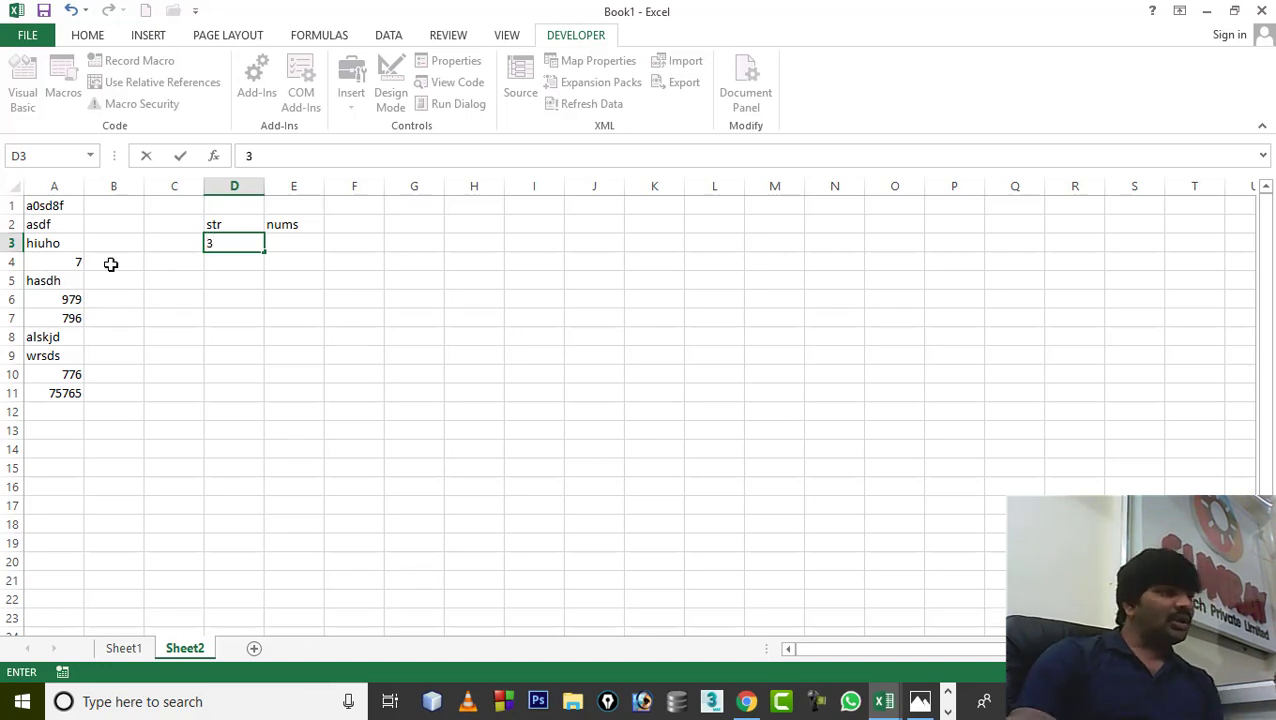
pyautogui.click(288, 246)
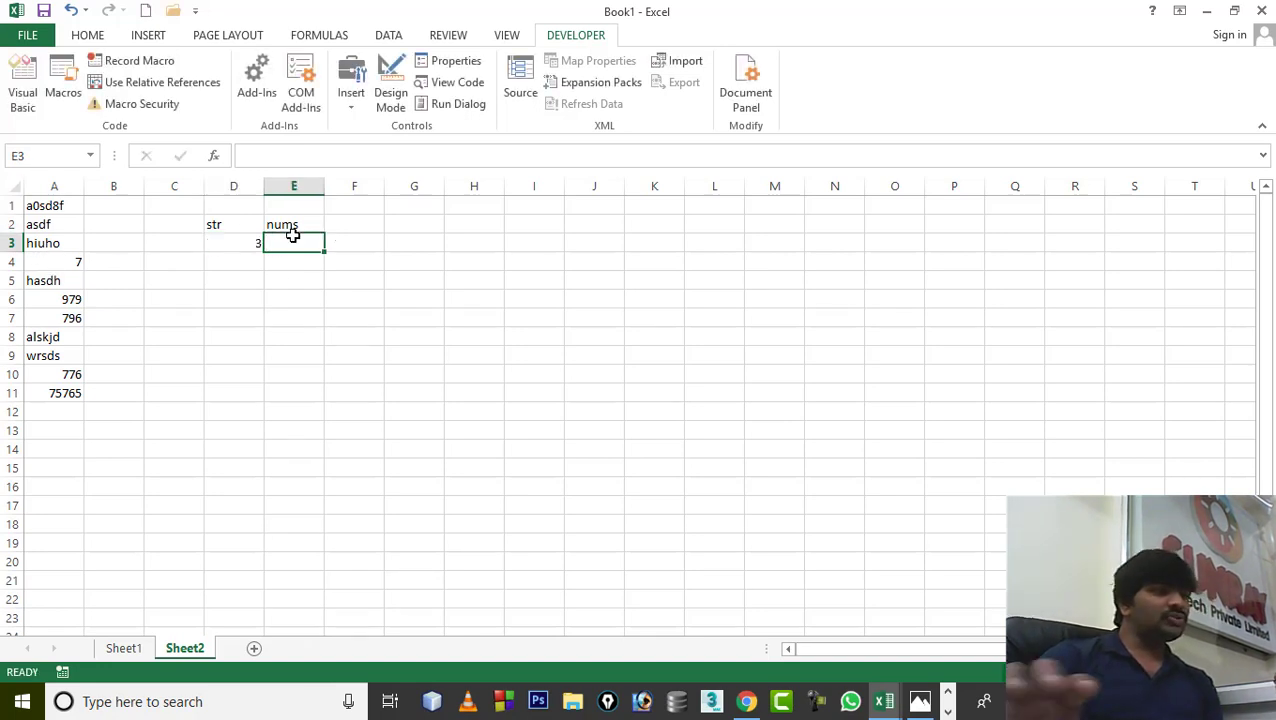
pyautogui.write('1')
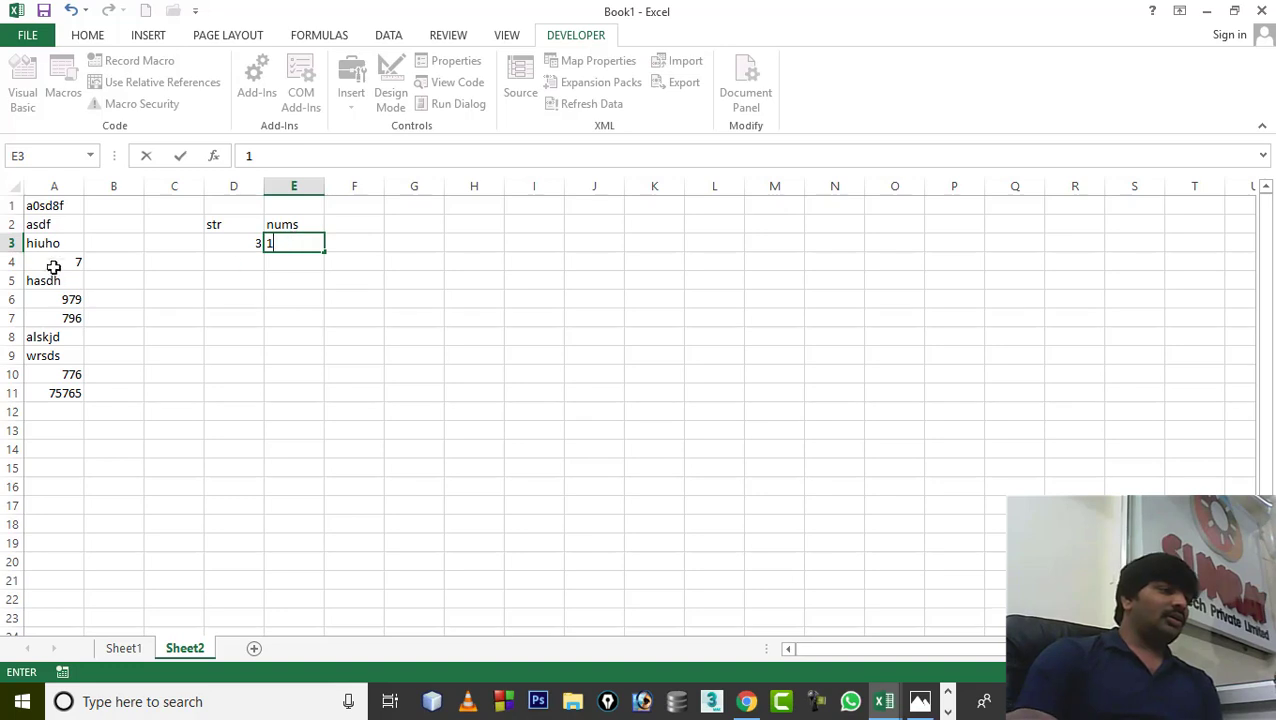
pyautogui.click(33, 285)
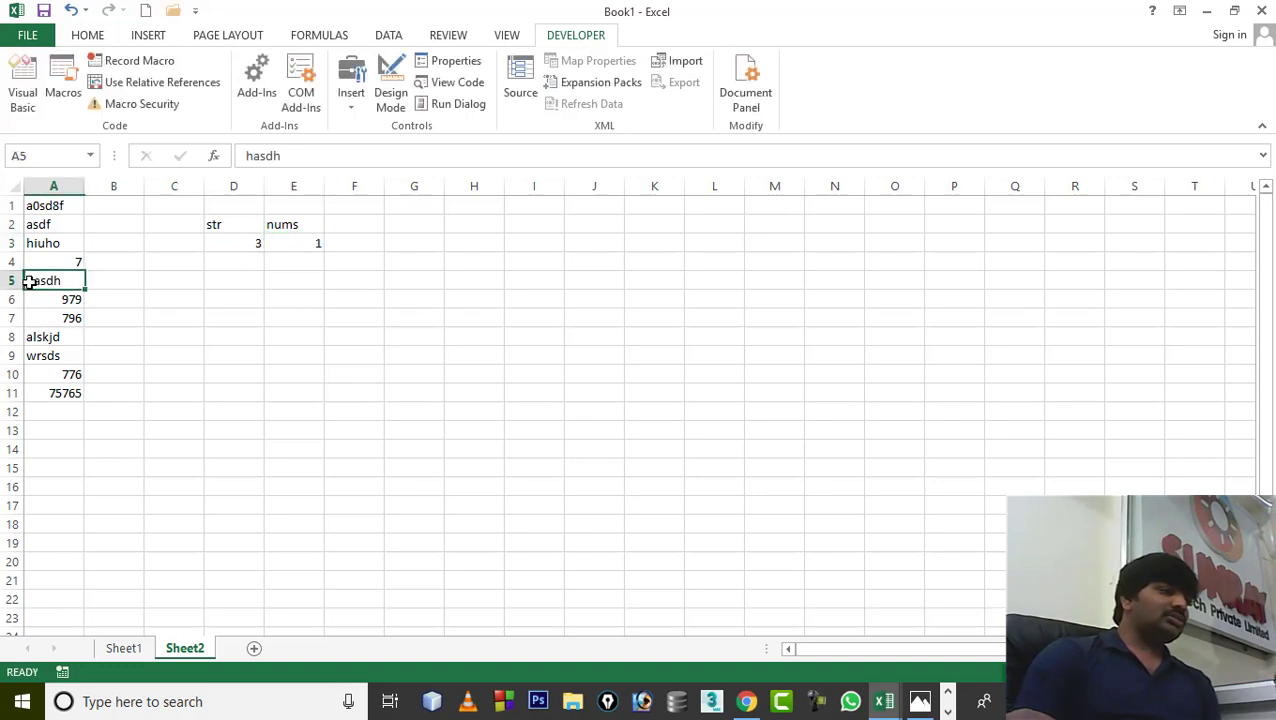
pyautogui.click(228, 242)
pyautogui.write('4')
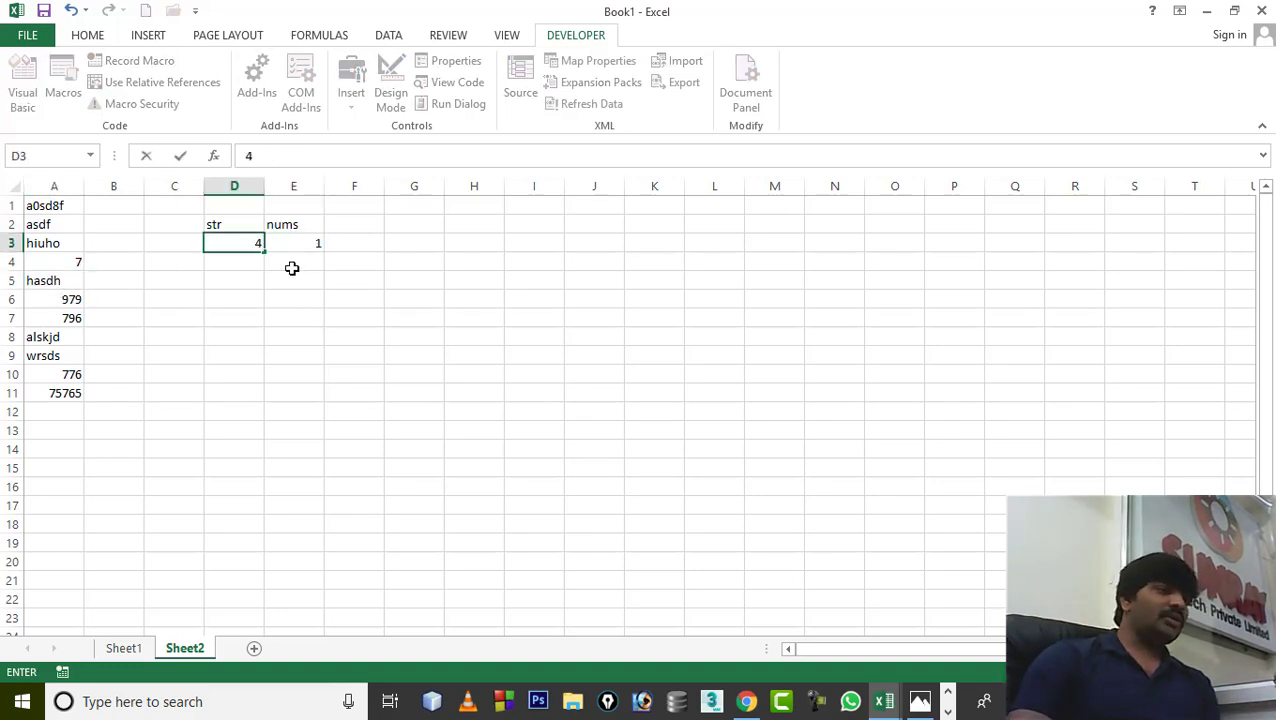
# Finish the tallies with 6 text entries in D3 and 5 numbers in E3
pyautogui.click(70, 299)
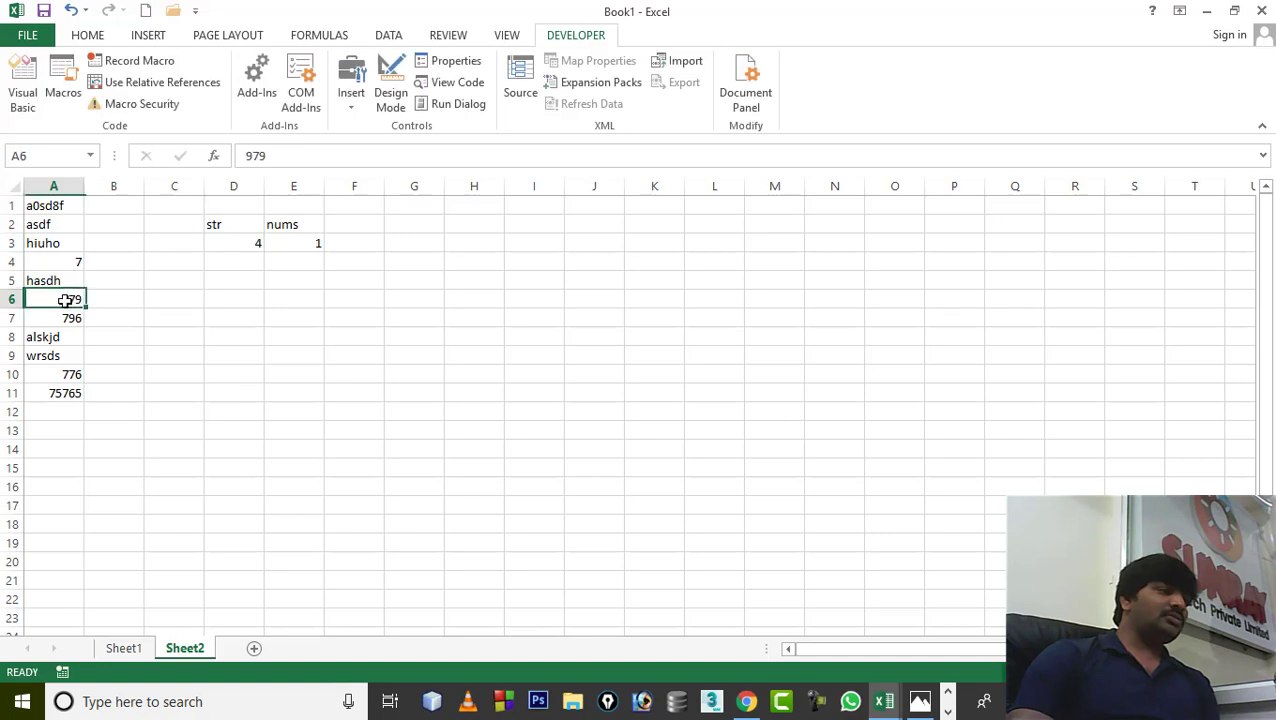
pyautogui.click(311, 241)
pyautogui.write('2')
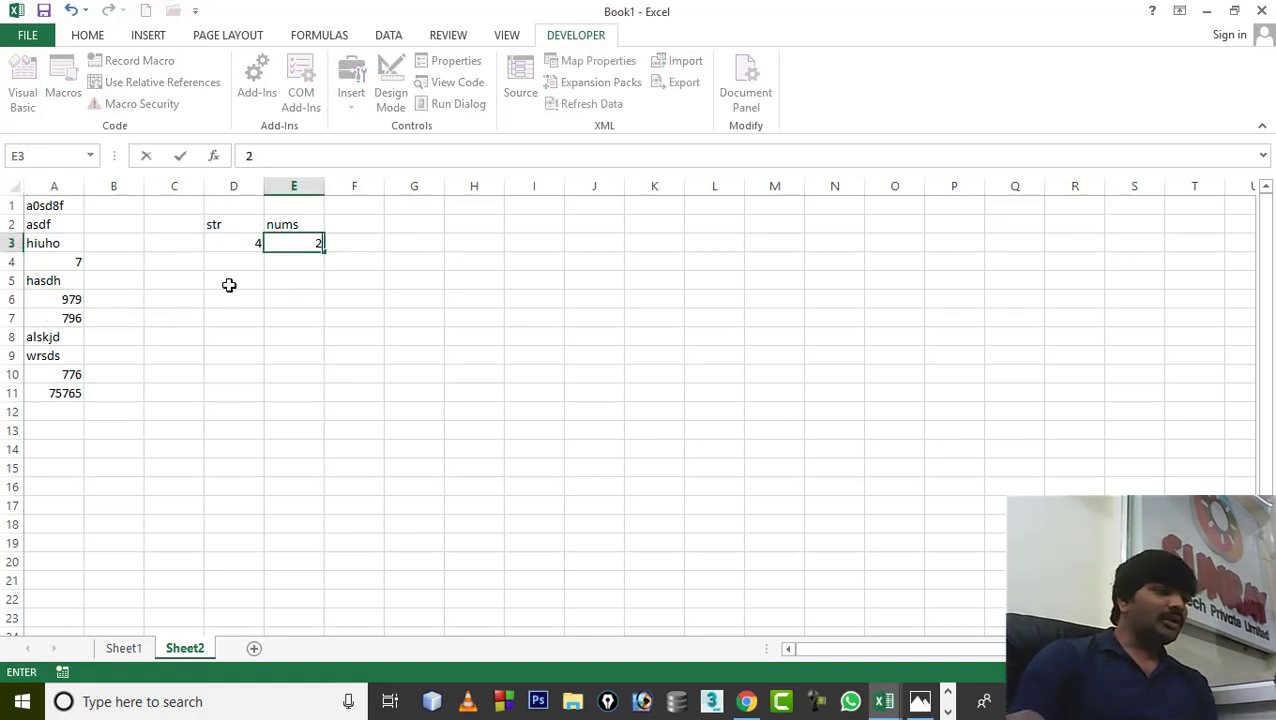
pyautogui.click(250, 242)
pyautogui.write('5')
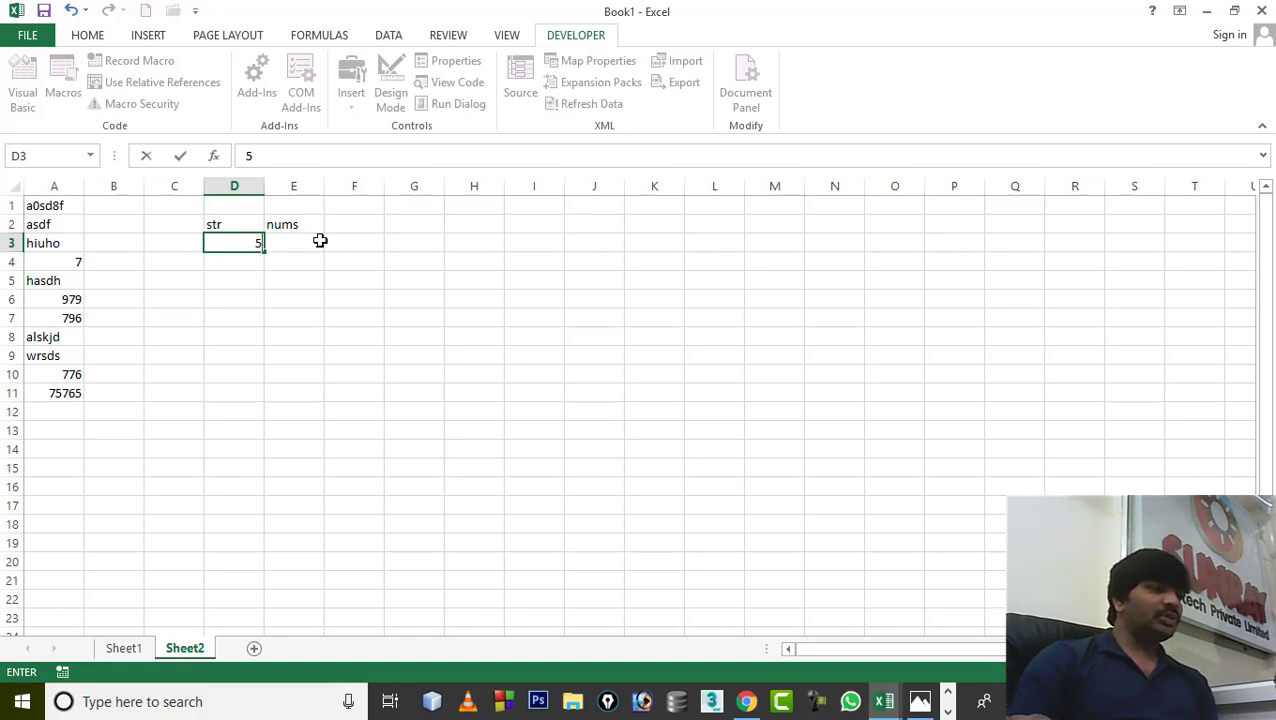
pyautogui.click(320, 241)
pyautogui.write('3')
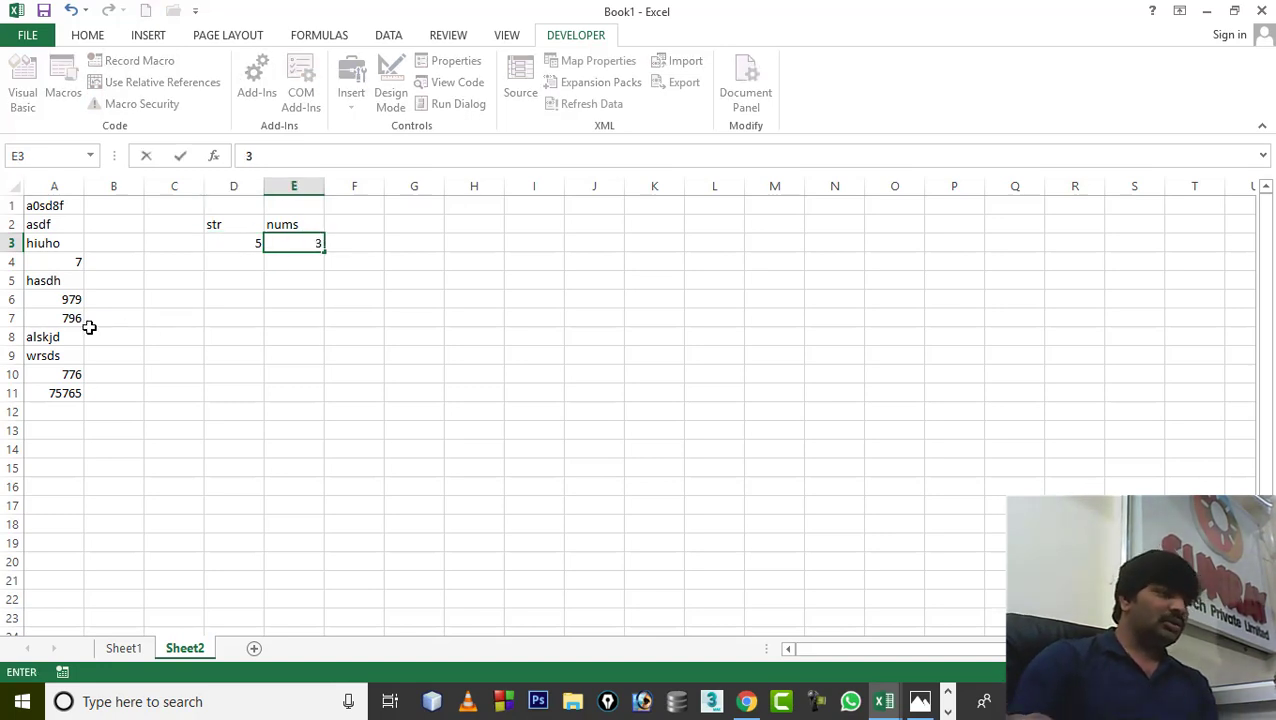
pyautogui.click(250, 242)
pyautogui.write('6')
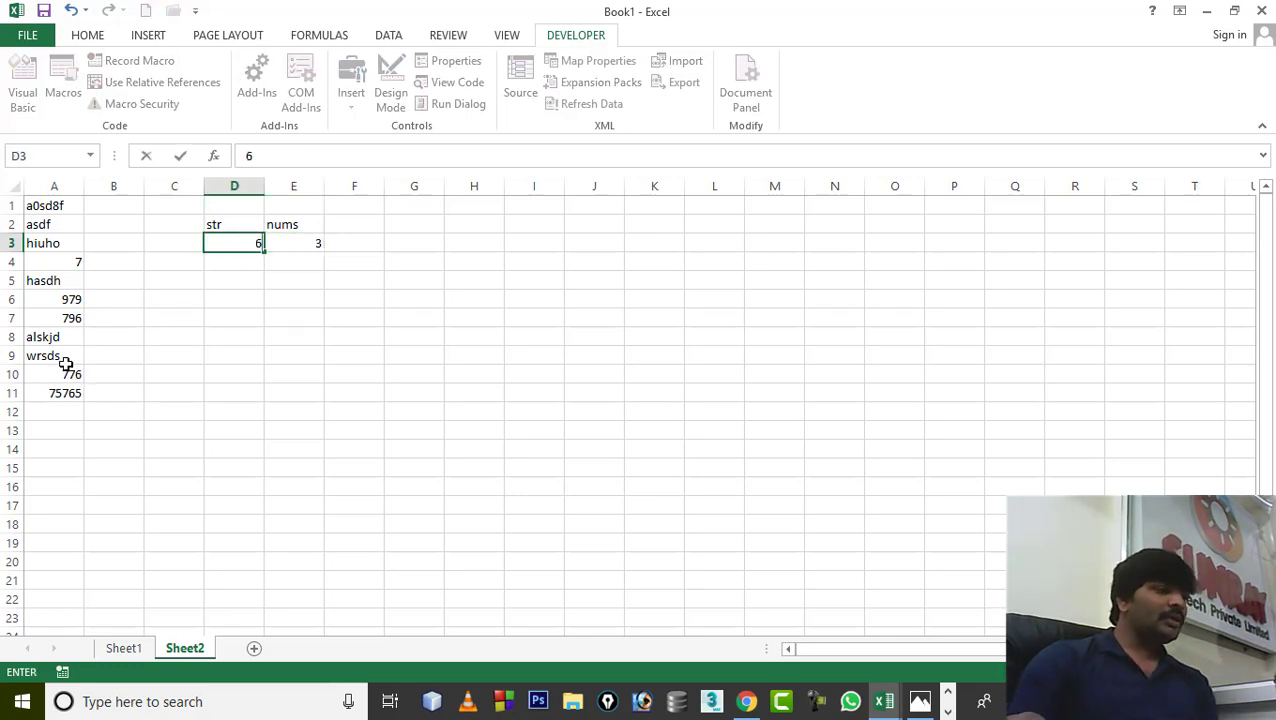
pyautogui.click(68, 372)
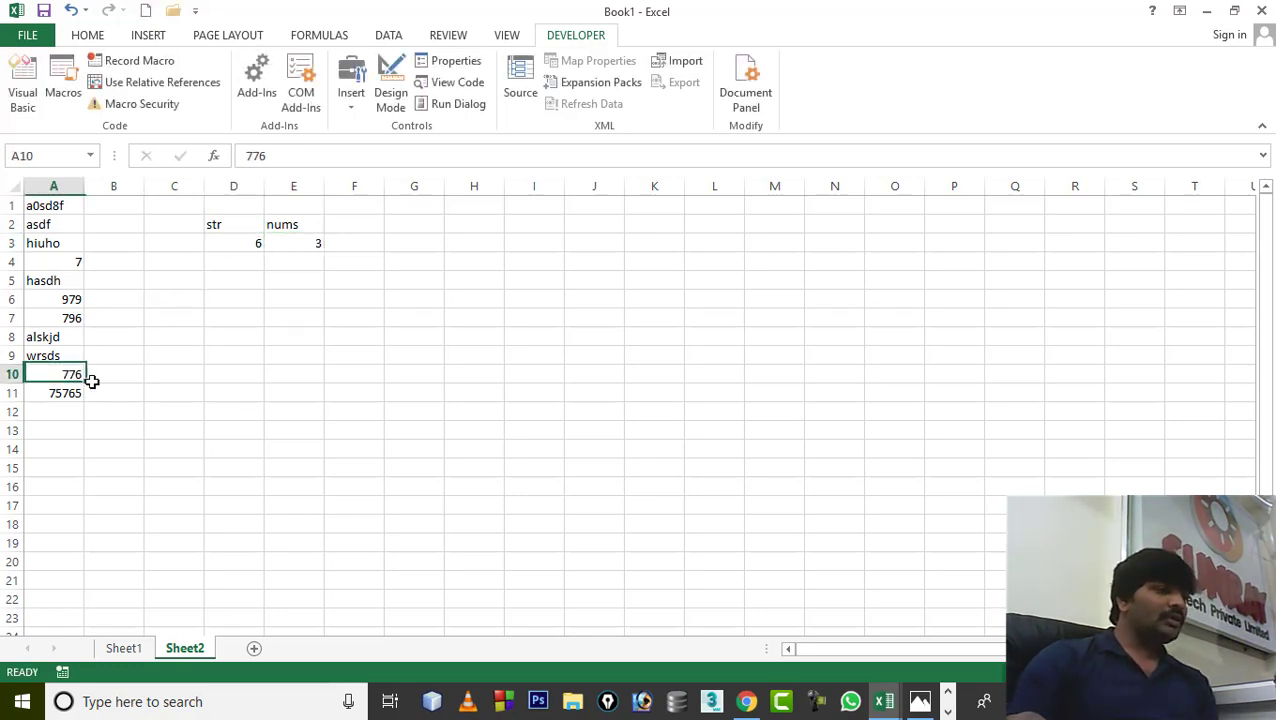
pyautogui.click(305, 241)
pyautogui.write('4')
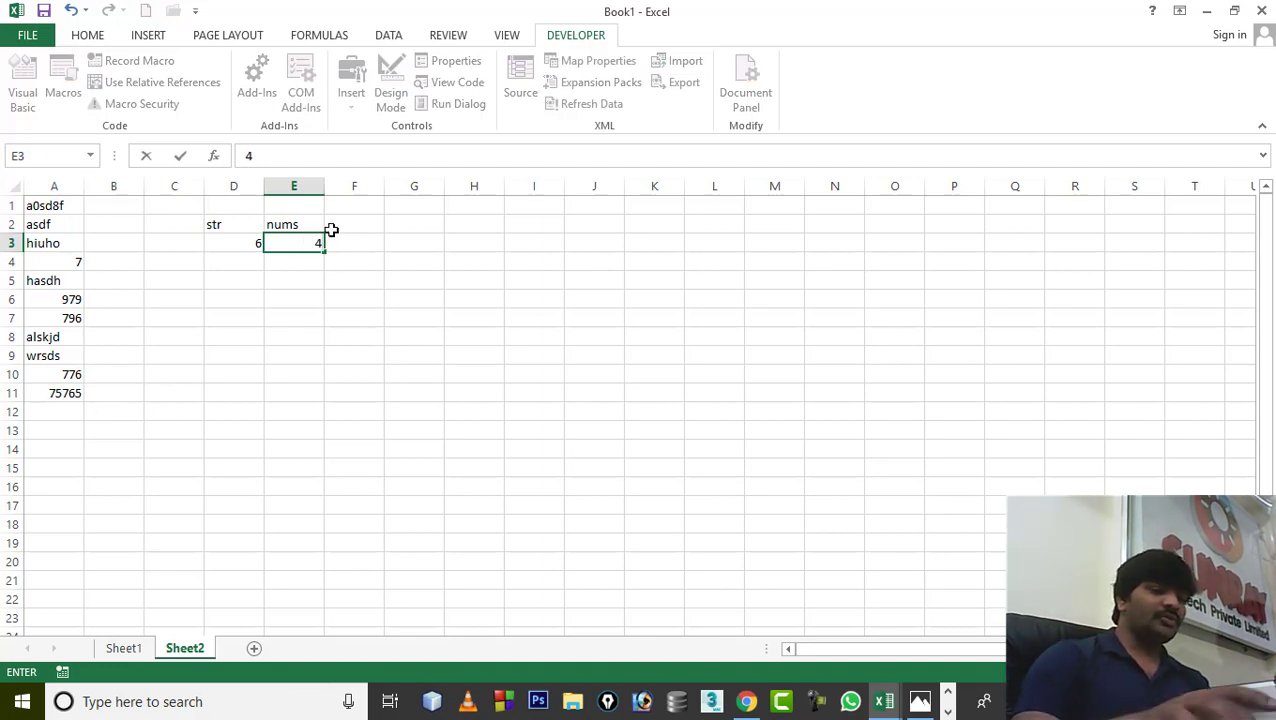
pyautogui.press('BackSpace')
pyautogui.write('5')
pyautogui.click(343, 302)
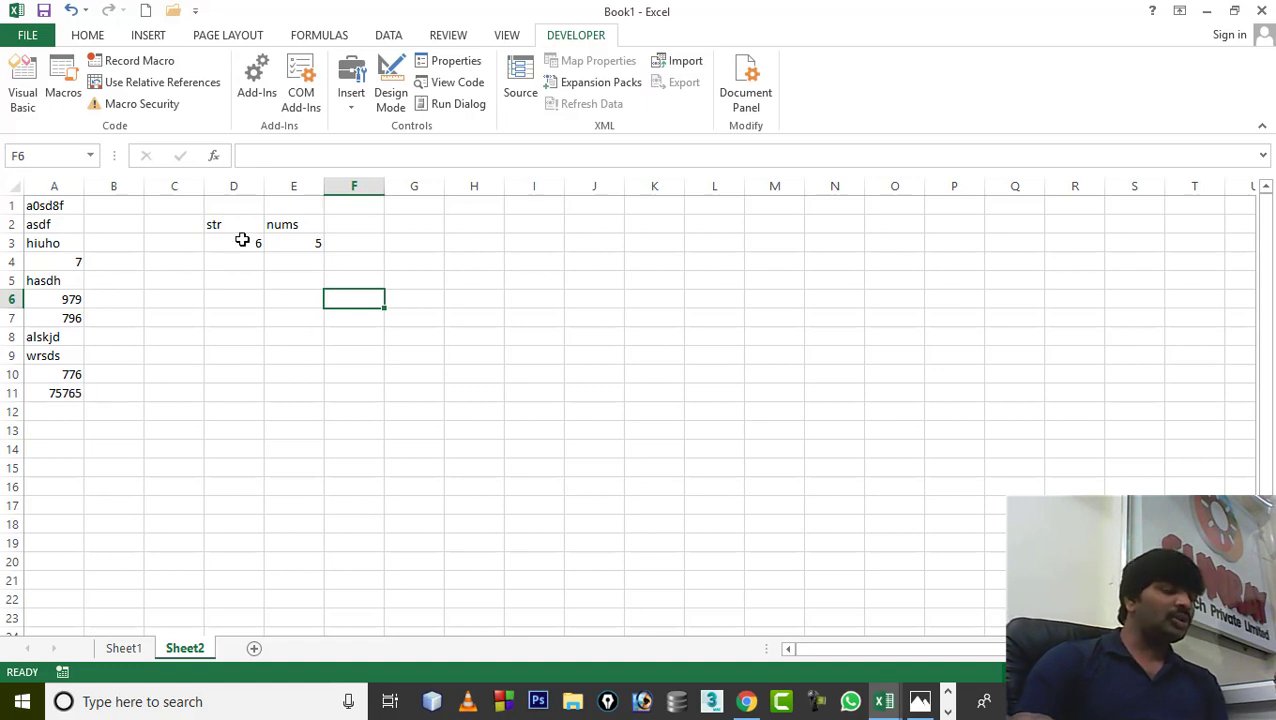
pyautogui.click(307, 244)
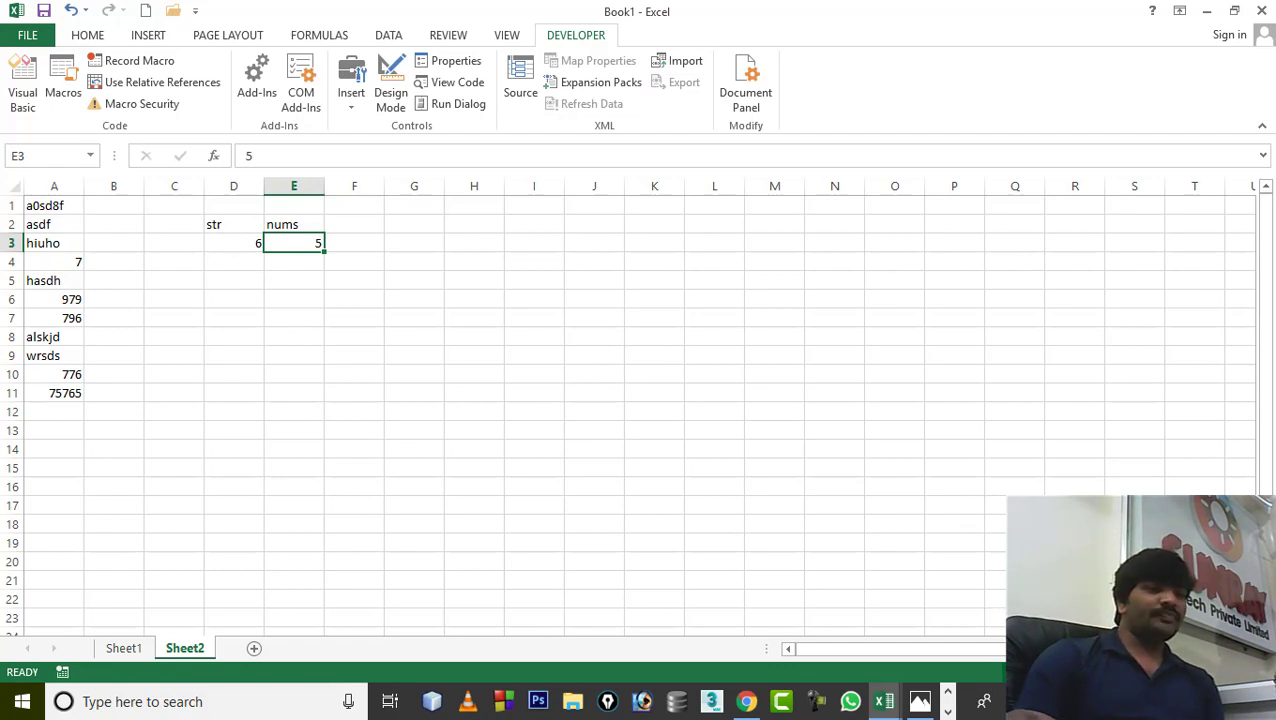
# Select column A's entries and the str and nums counts to compare them
pyautogui.keyDown('ctrl'); pyautogui.scroll(2, 505, 490); pyautogui.keyUp('ctrl')
pyautogui.keyDown('ctrl'); pyautogui.scroll(2, 505, 490); pyautogui.keyUp('ctrl')
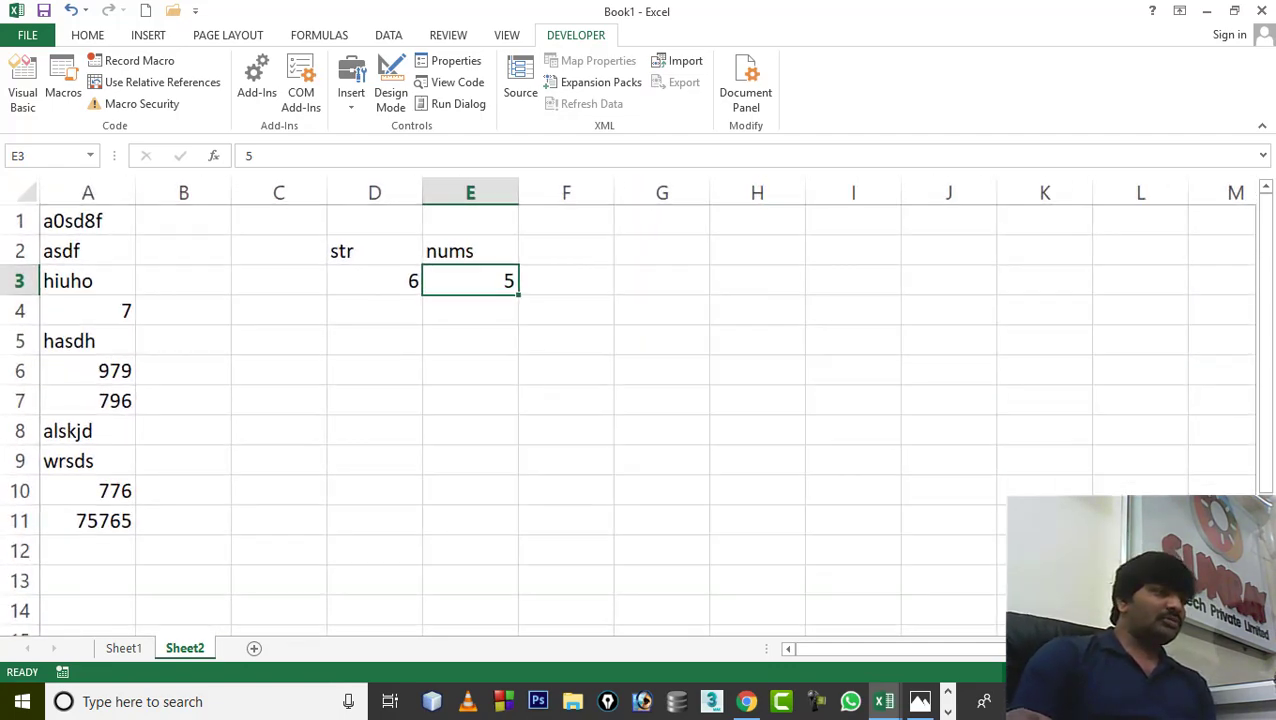
pyautogui.keyDown('ctrl'); pyautogui.scroll(2, 505, 490); pyautogui.keyUp('ctrl')
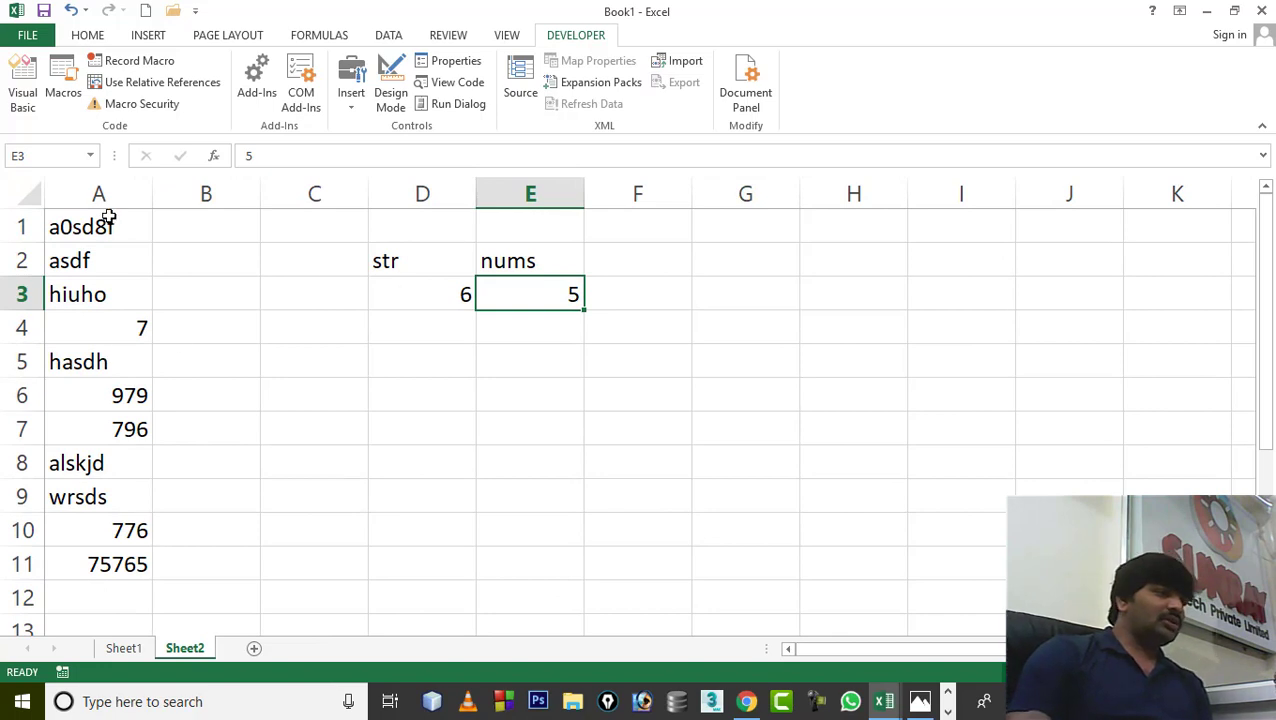
pyautogui.moveTo(107, 214); pyautogui.dragTo(102, 566)
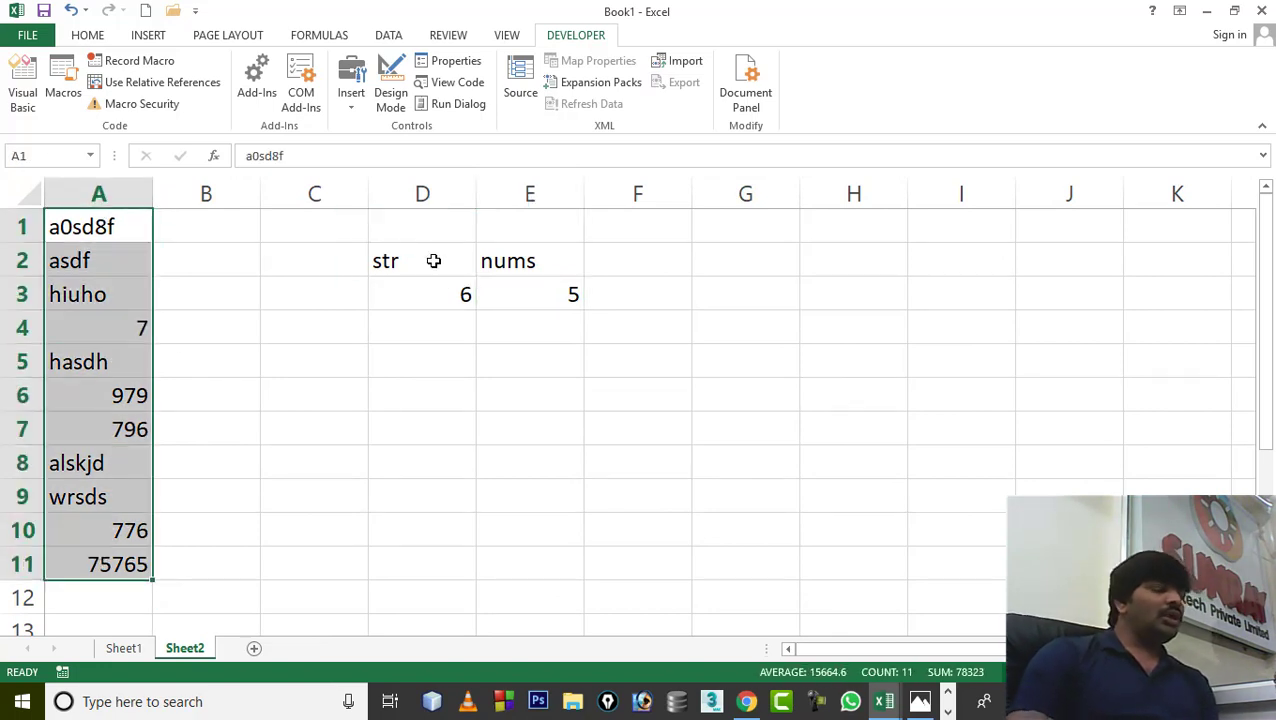
pyautogui.moveTo(427, 256); pyautogui.dragTo(441, 290)
pyautogui.moveTo(567, 263); pyautogui.dragTo(574, 288)
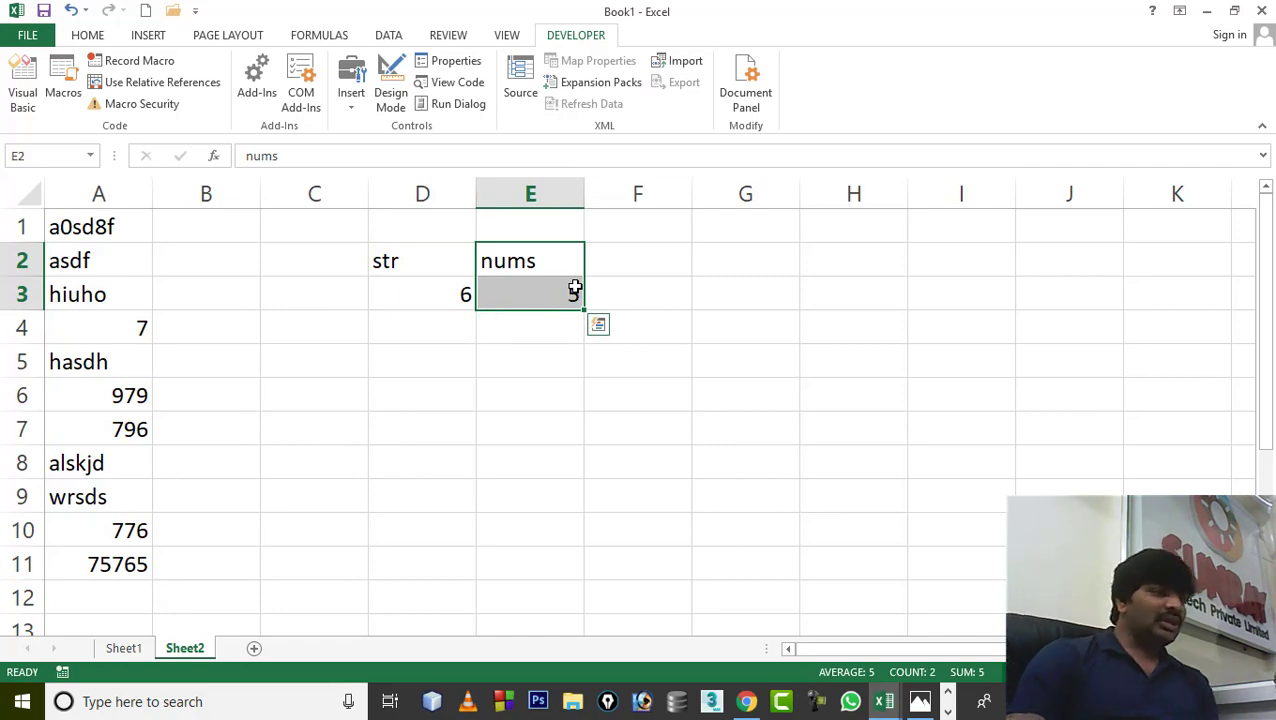
pyautogui.click(392, 702)
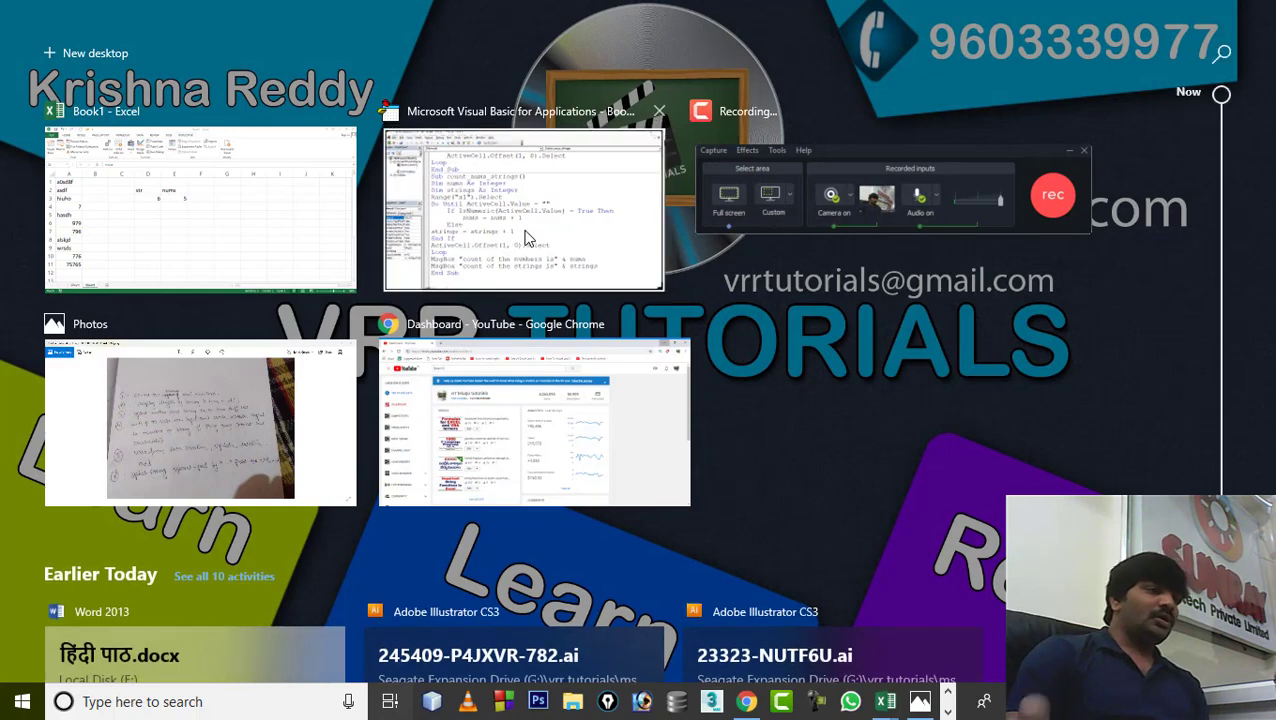
# Compare the nums and strings declarations with the D3 count, then return to the editor via Alt+F11
pyautogui.click(527, 234)
pyautogui.moveTo(383, 259); pyautogui.dragTo(731, 259)
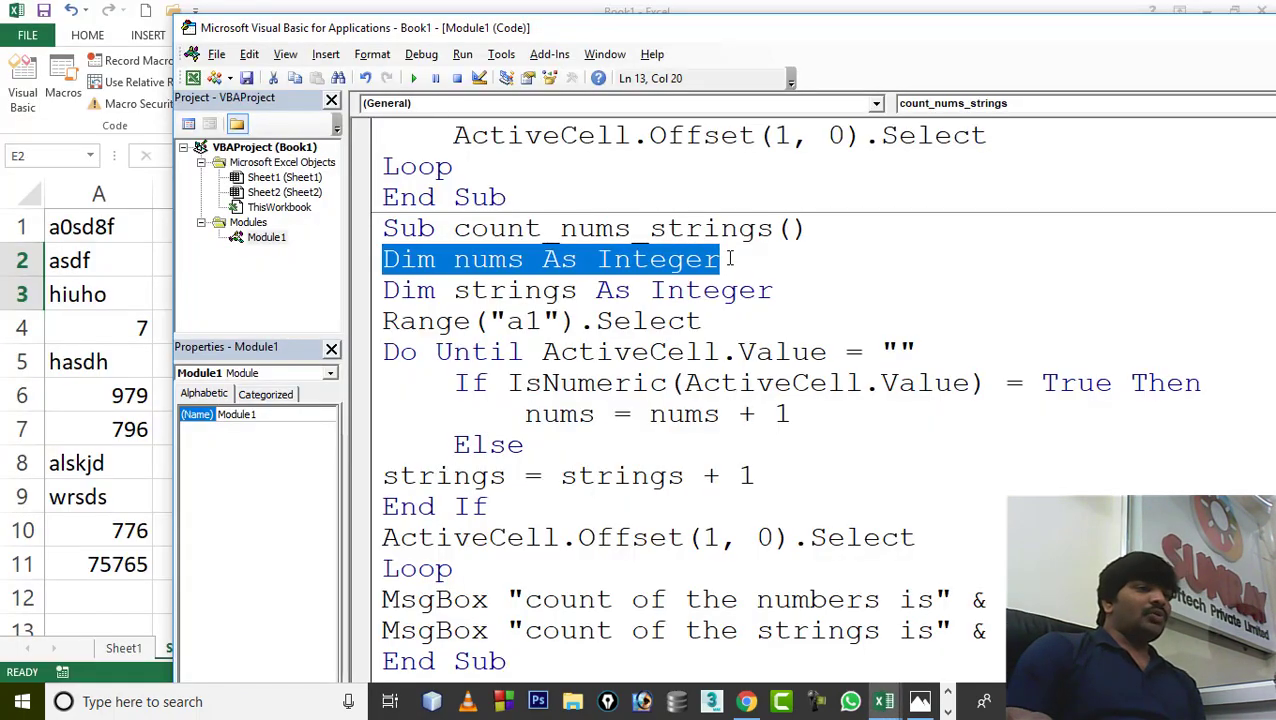
pyautogui.moveTo(540, 27); pyautogui.dragTo(967, 14)
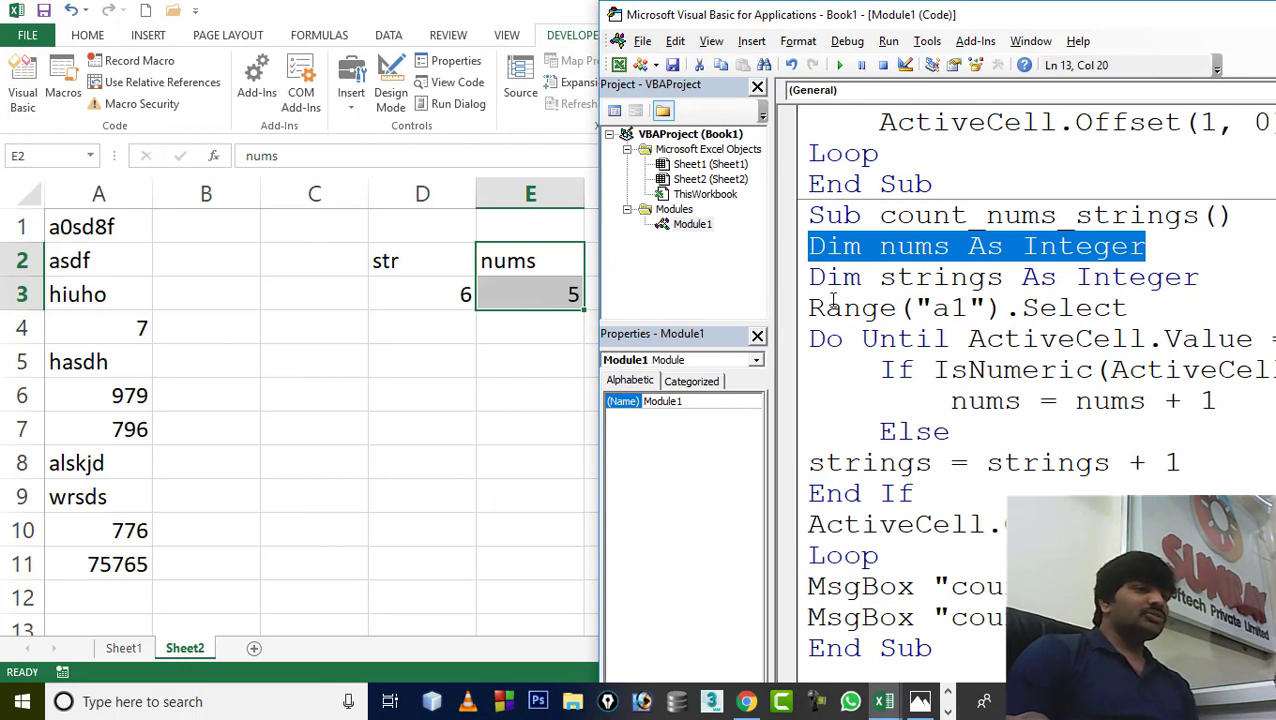
pyautogui.moveTo(815, 277); pyautogui.dragTo(1203, 278)
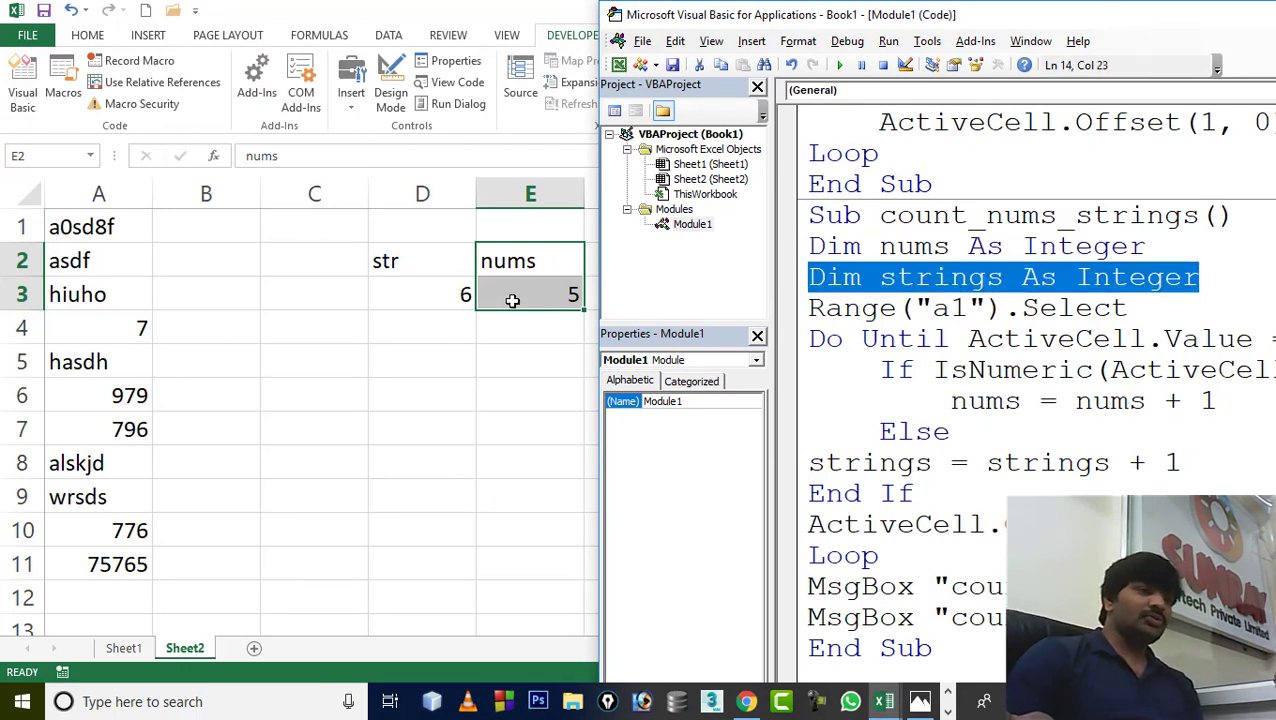
pyautogui.click(466, 296)
pyautogui.hotkey('alt', 'F11')
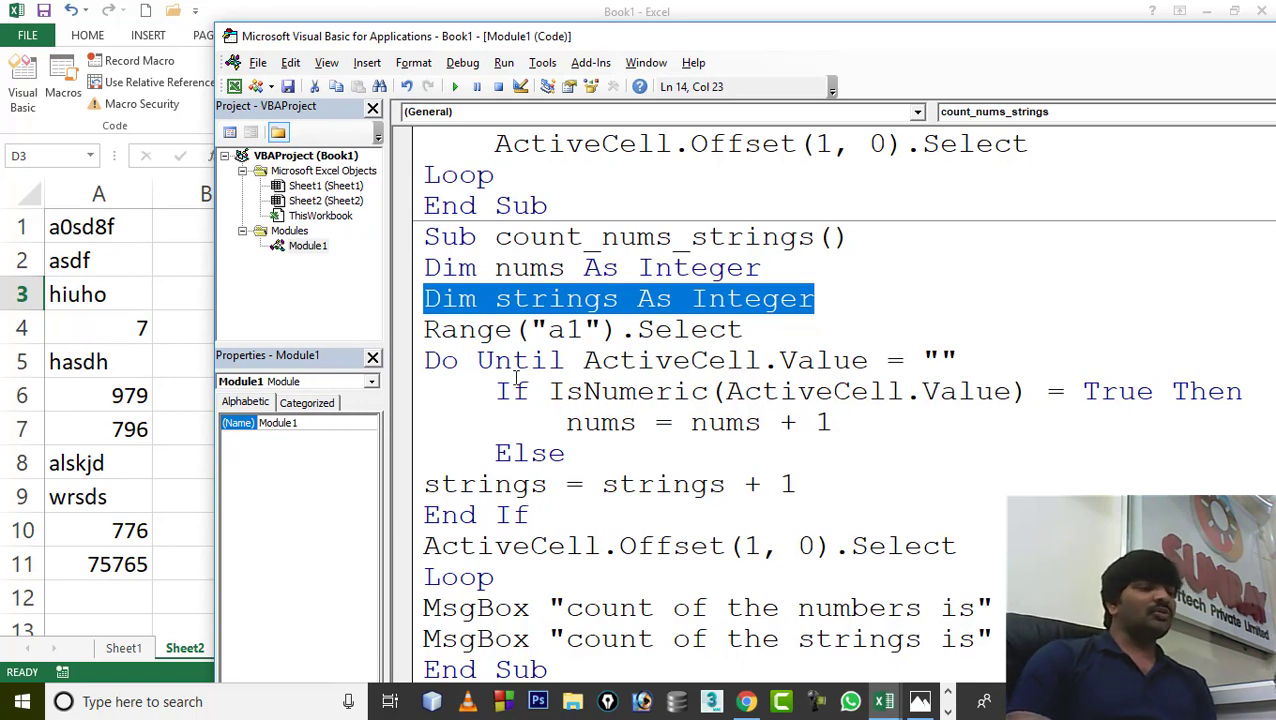
pyautogui.moveTo(601, 40); pyautogui.dragTo(588, 22)
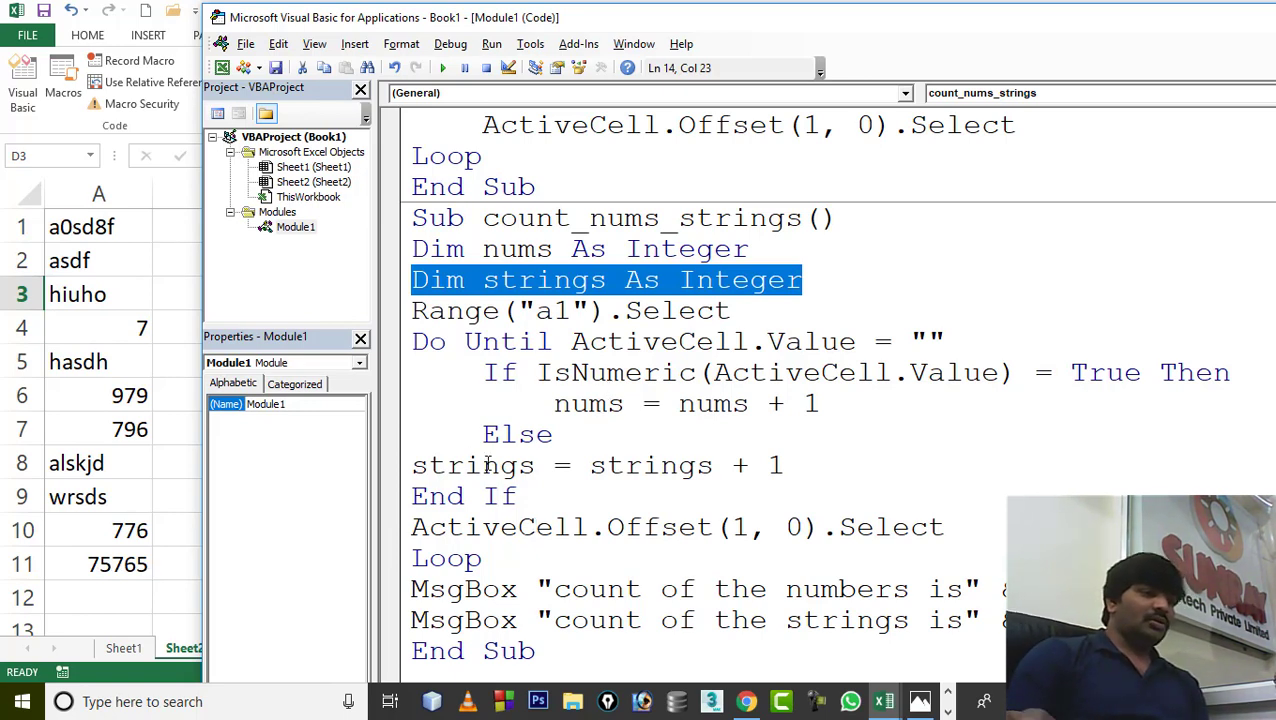
pyautogui.moveTo(412, 530); pyautogui.dragTo(947, 517)
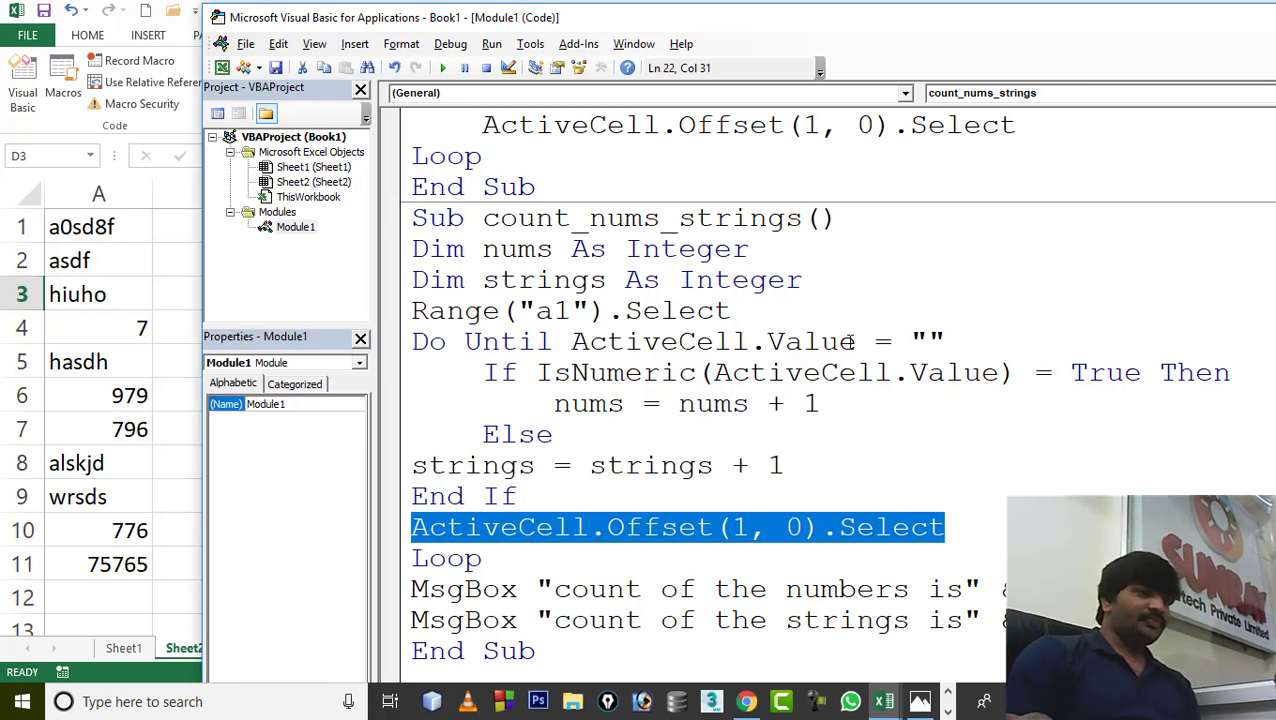
pyautogui.click(854, 340)
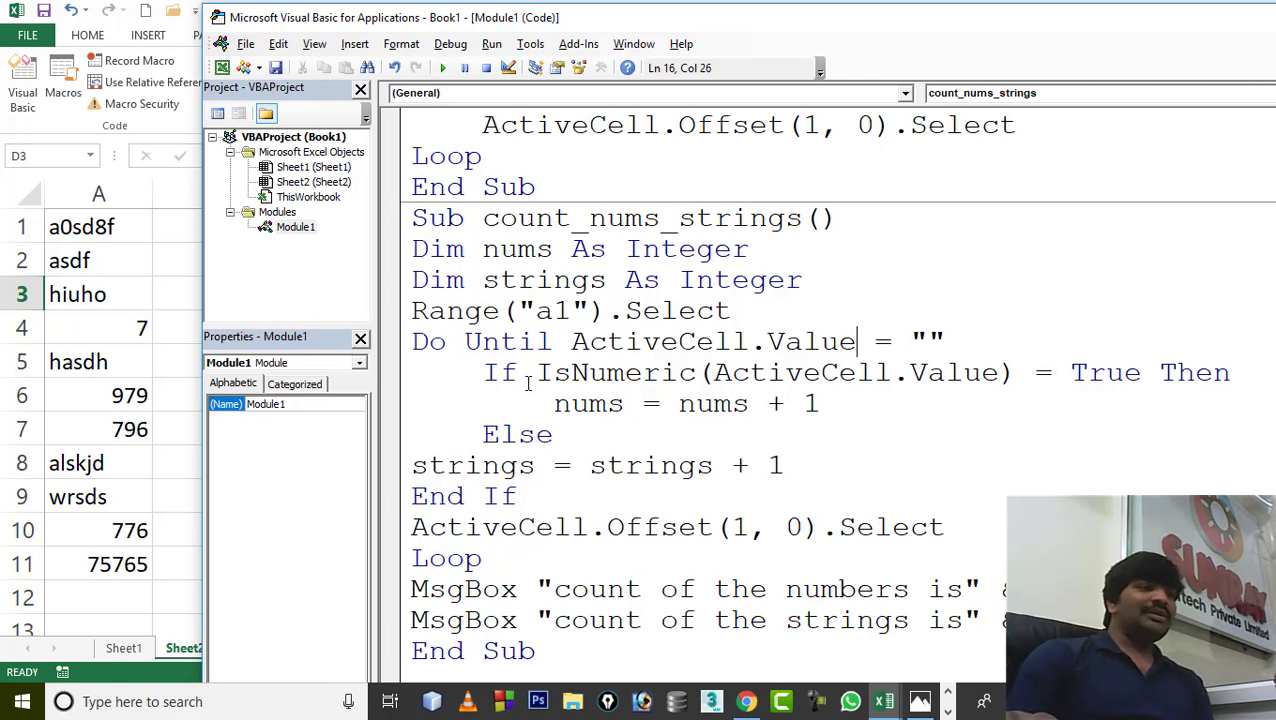
pyautogui.moveTo(537, 373); pyautogui.dragTo(700, 372)
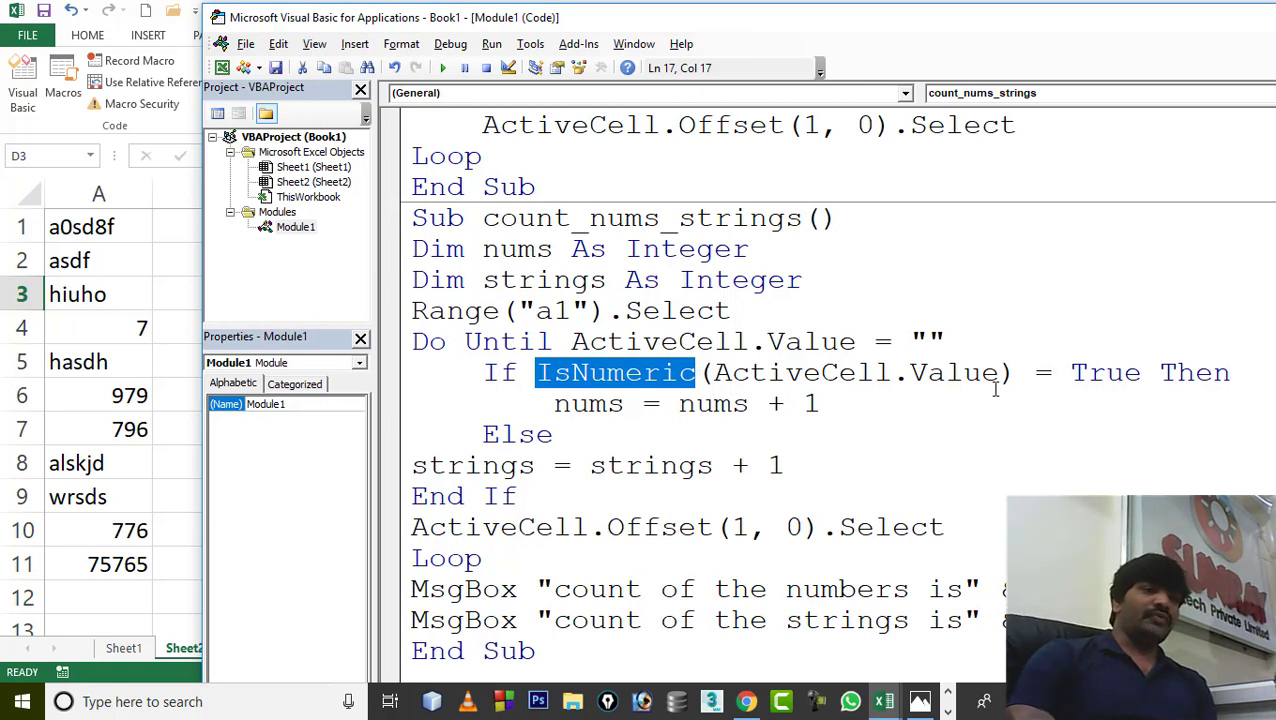
pyautogui.moveTo(1147, 380); pyautogui.dragTo(1067, 372)
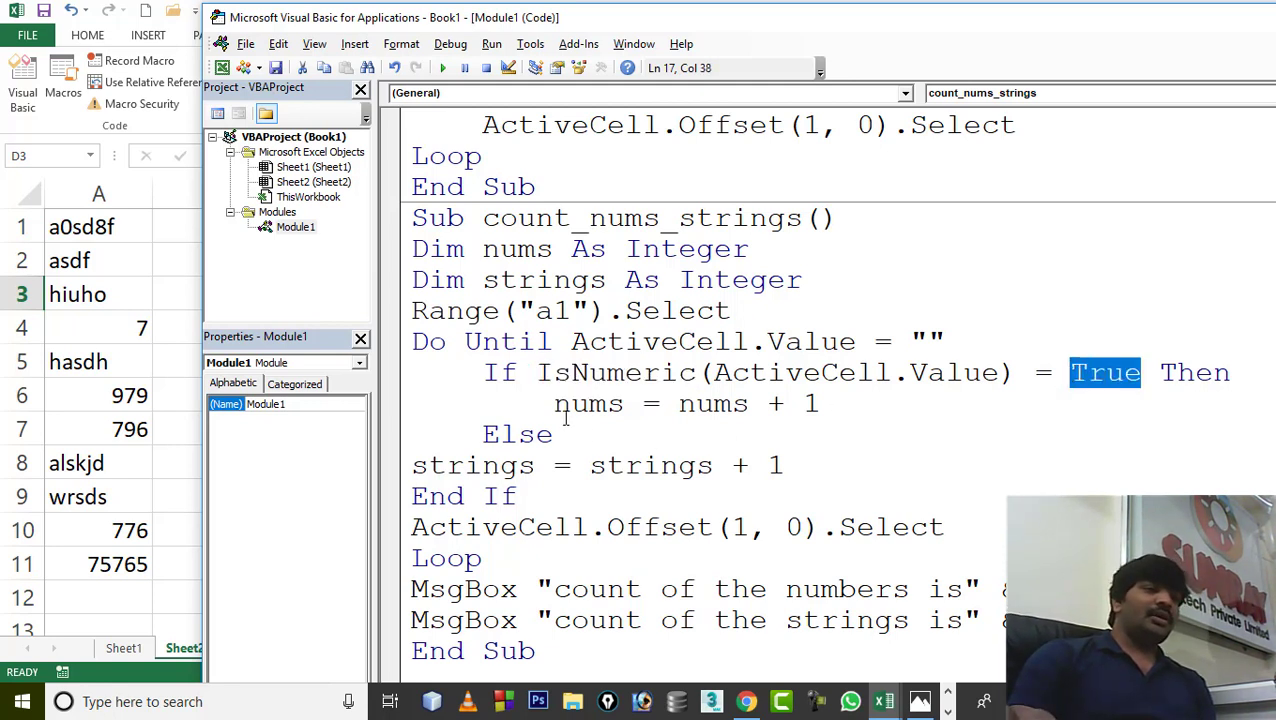
pyautogui.moveTo(553, 404); pyautogui.dragTo(818, 404)
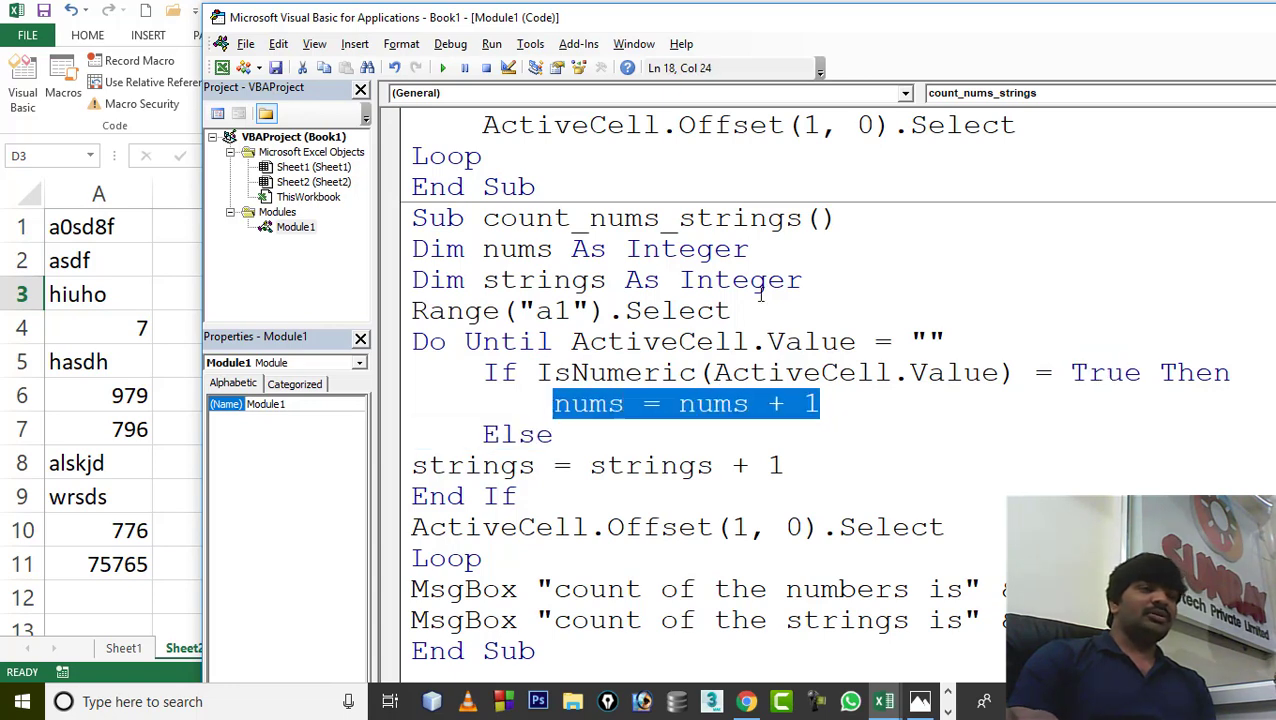
pyautogui.moveTo(620, 17); pyautogui.dragTo(676, 331)
pyautogui.moveTo(666, 388); pyautogui.dragTo(623, 103)
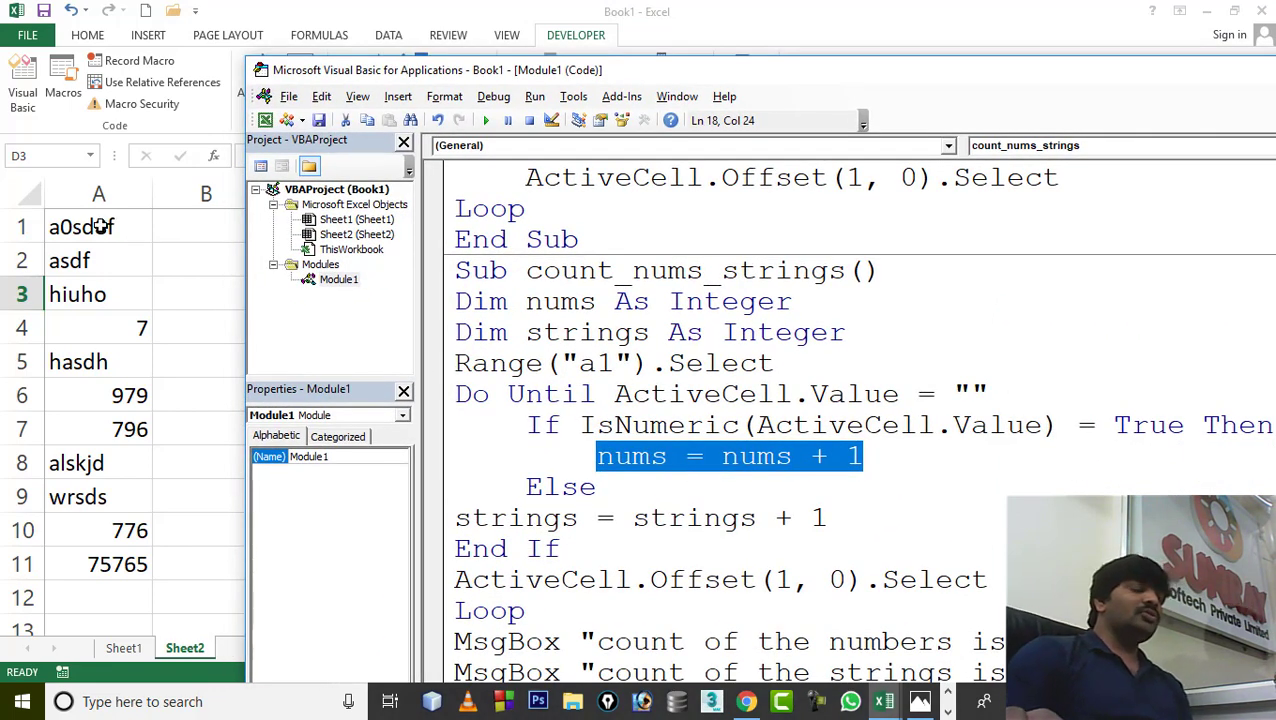
# Indent strings = strings + 1 by two Tabs and End If by one Tab
pyautogui.moveTo(600, 108); pyautogui.dragTo(572, 88)
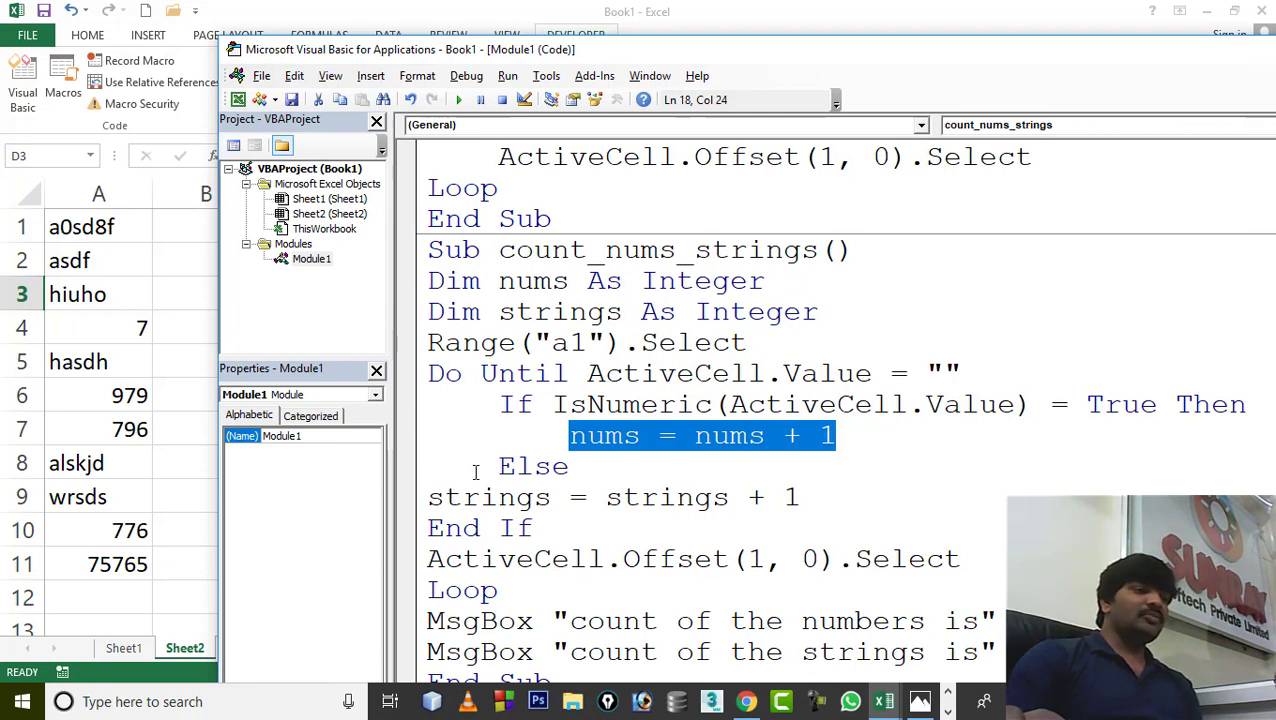
pyautogui.moveTo(498, 466); pyautogui.dragTo(570, 464)
pyautogui.click(433, 498)
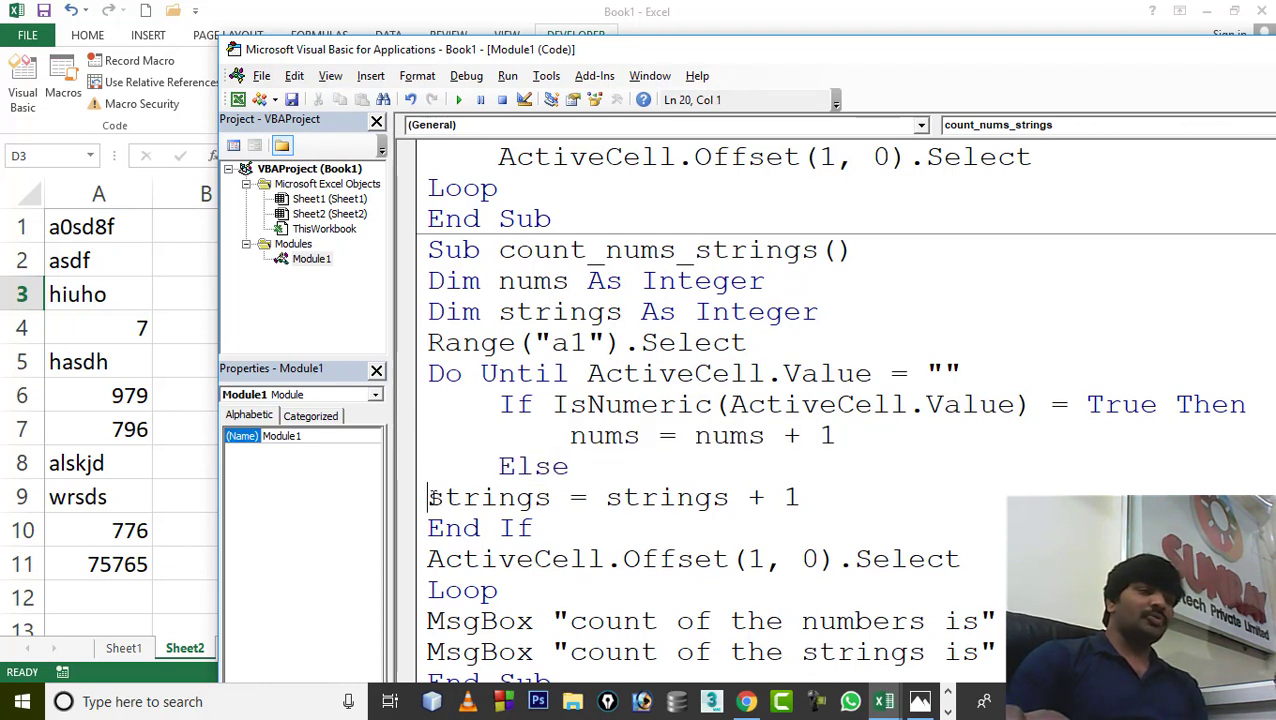
pyautogui.press('Tab')
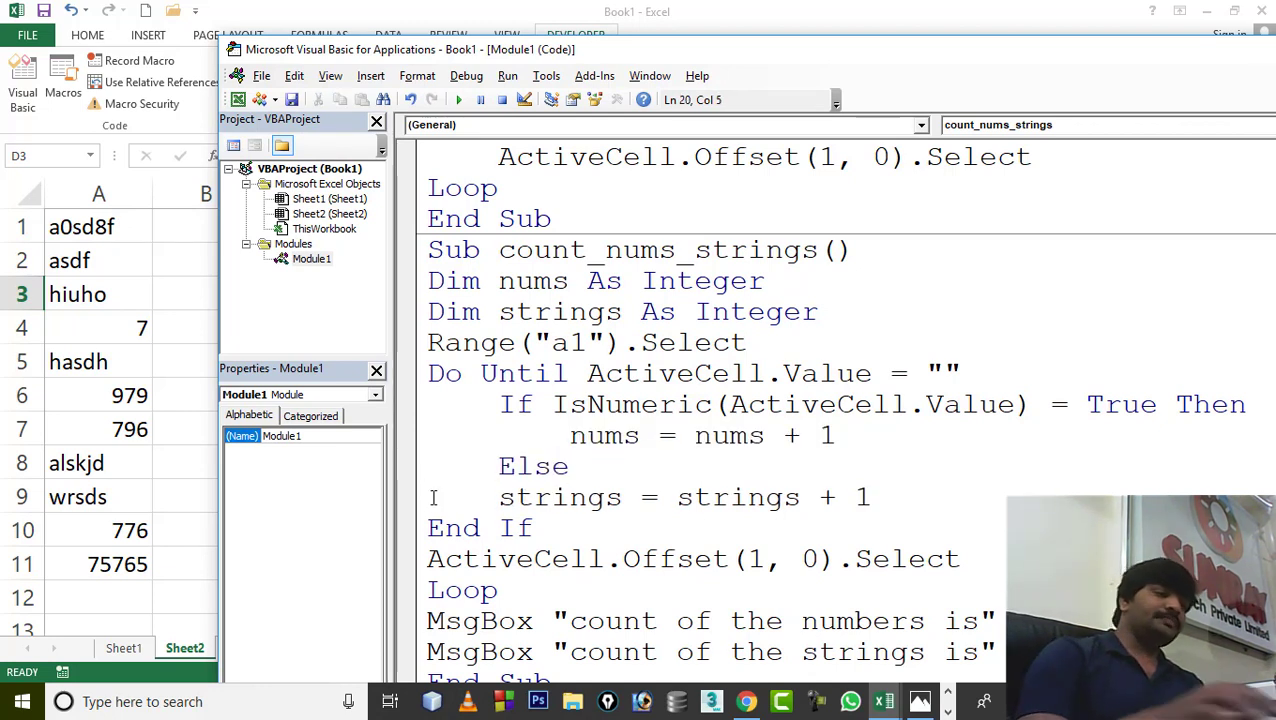
pyautogui.press('Tab')
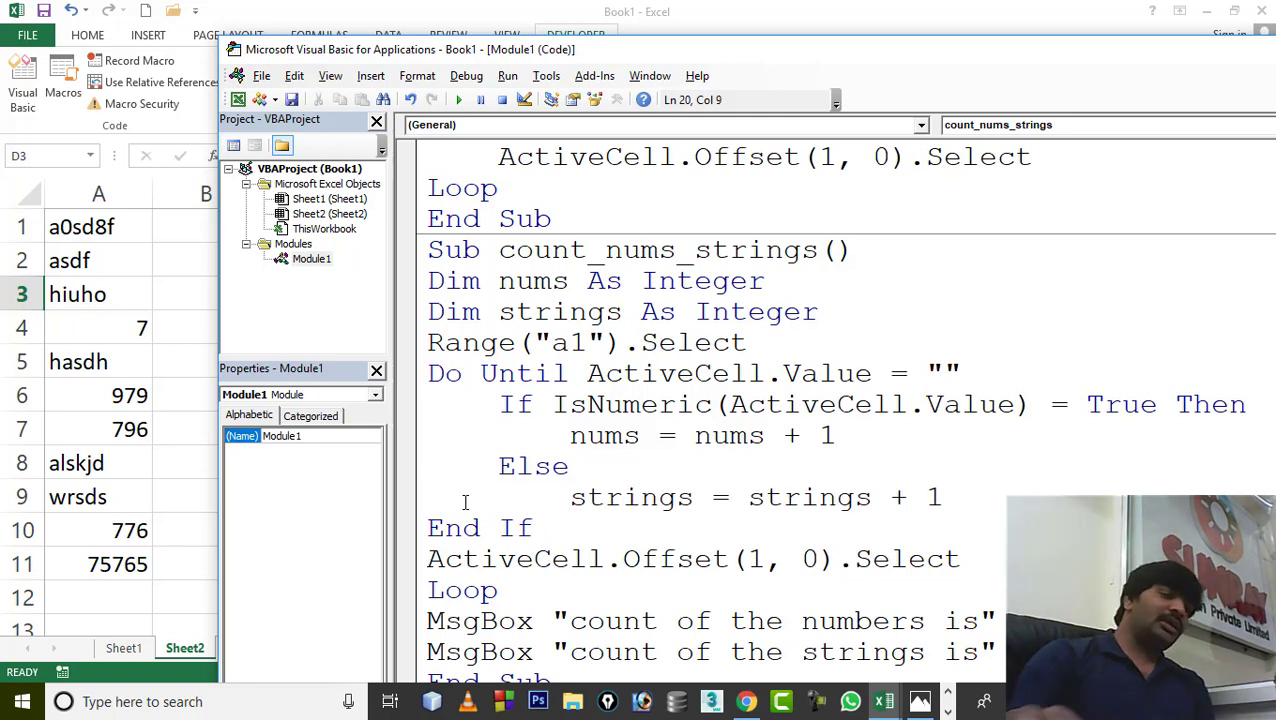
pyautogui.click(430, 530)
pyautogui.press('Tab')
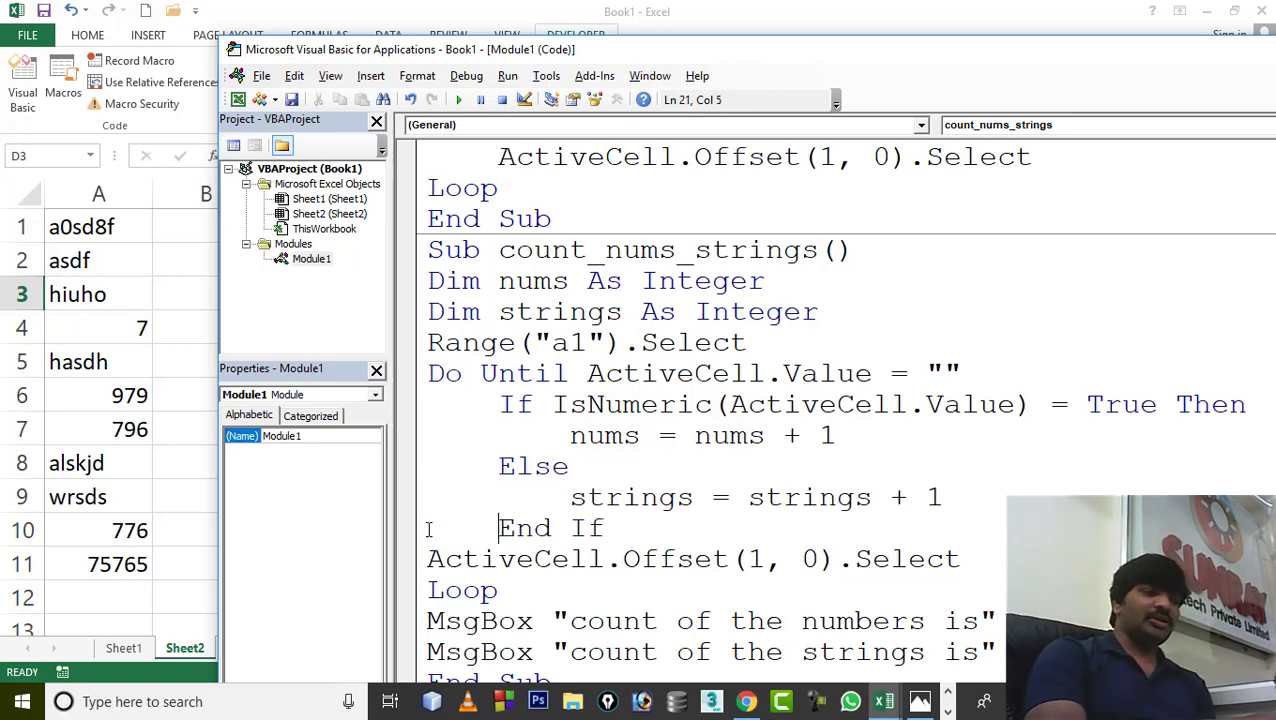
# Highlight the nums + 1 and strings + 1 increments and the MsgBox line reporting numbers
pyautogui.click(894, 496)
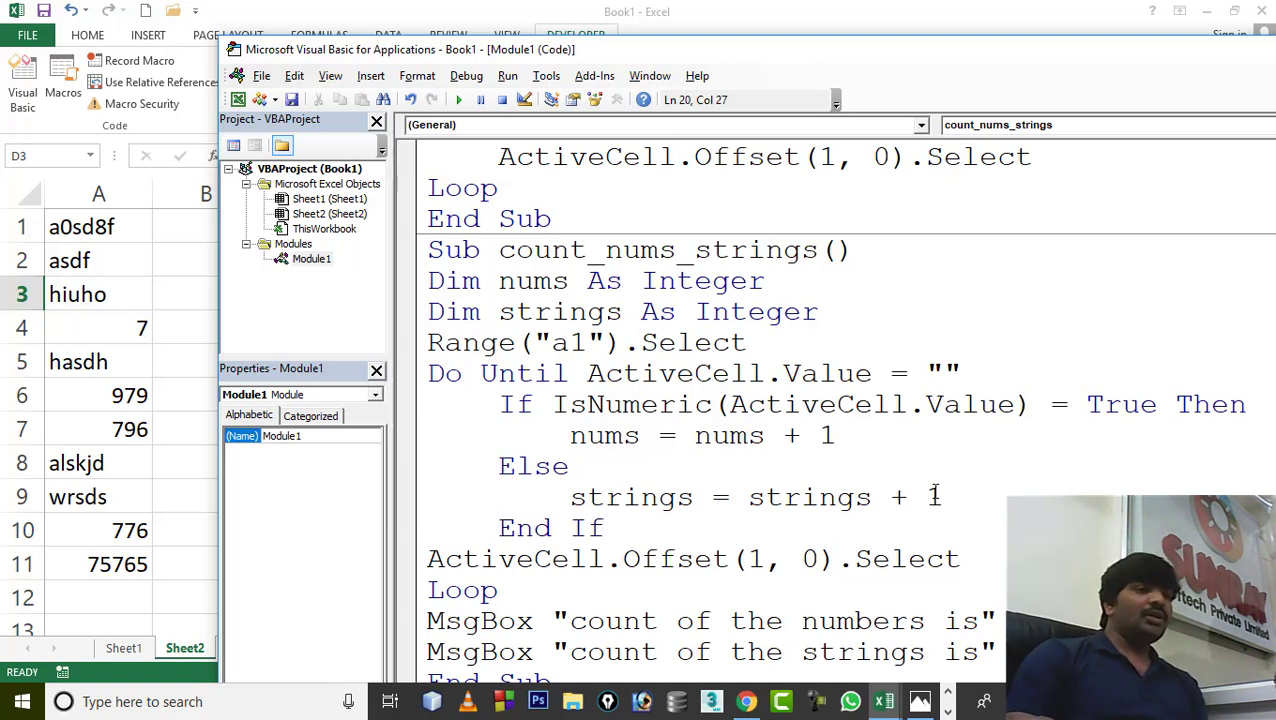
pyautogui.moveTo(943, 496); pyautogui.dragTo(570, 496)
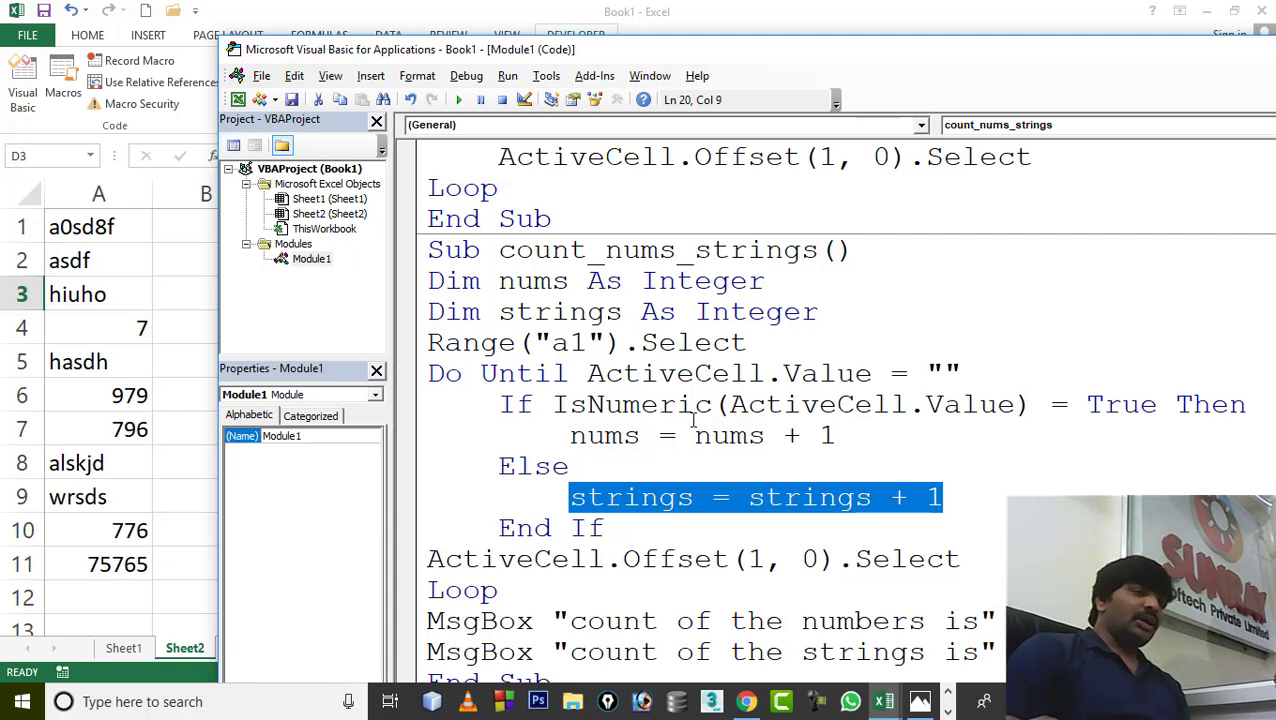
pyautogui.moveTo(837, 436); pyautogui.dragTo(695, 436)
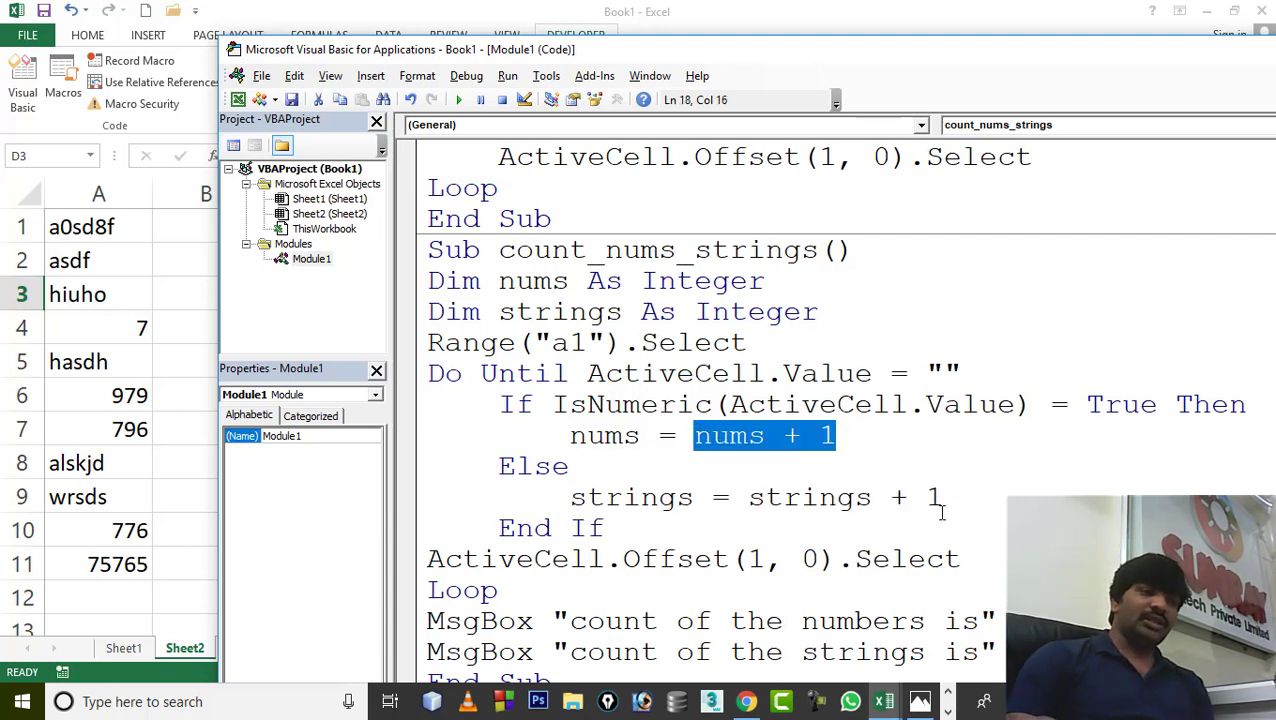
pyautogui.moveTo(941, 505); pyautogui.dragTo(751, 497)
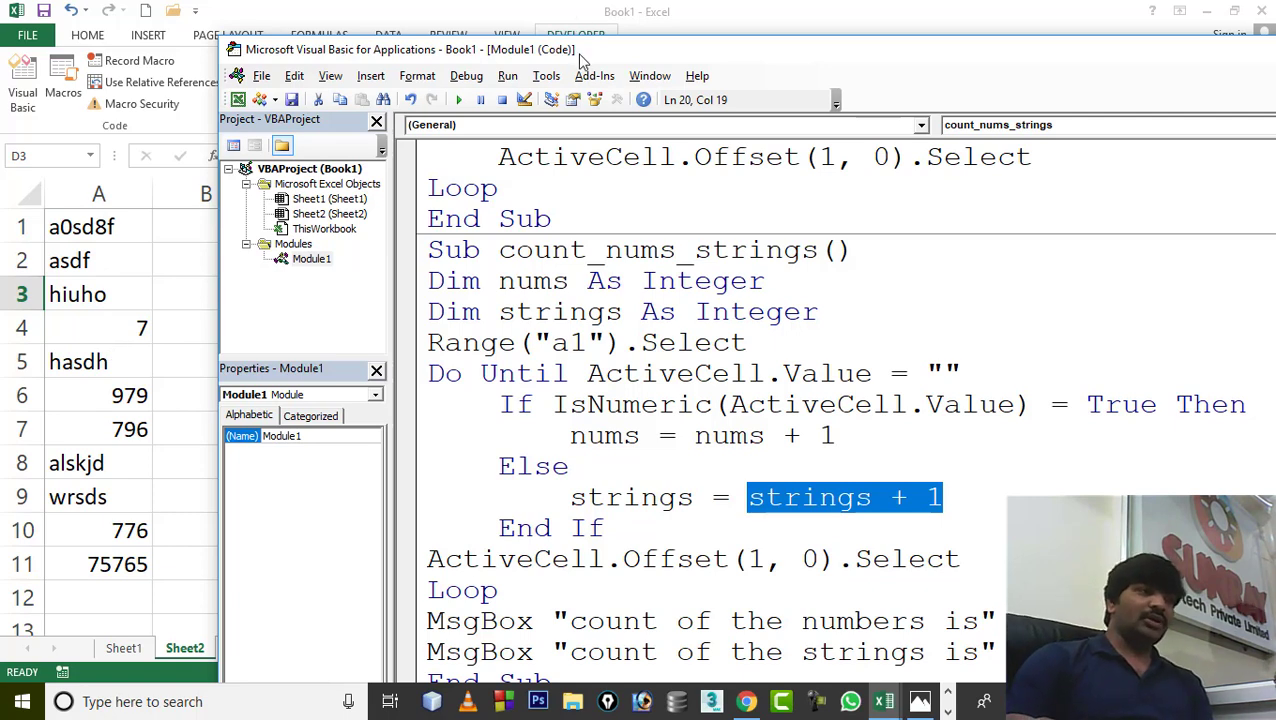
pyautogui.moveTo(580, 60); pyautogui.dragTo(599, 36)
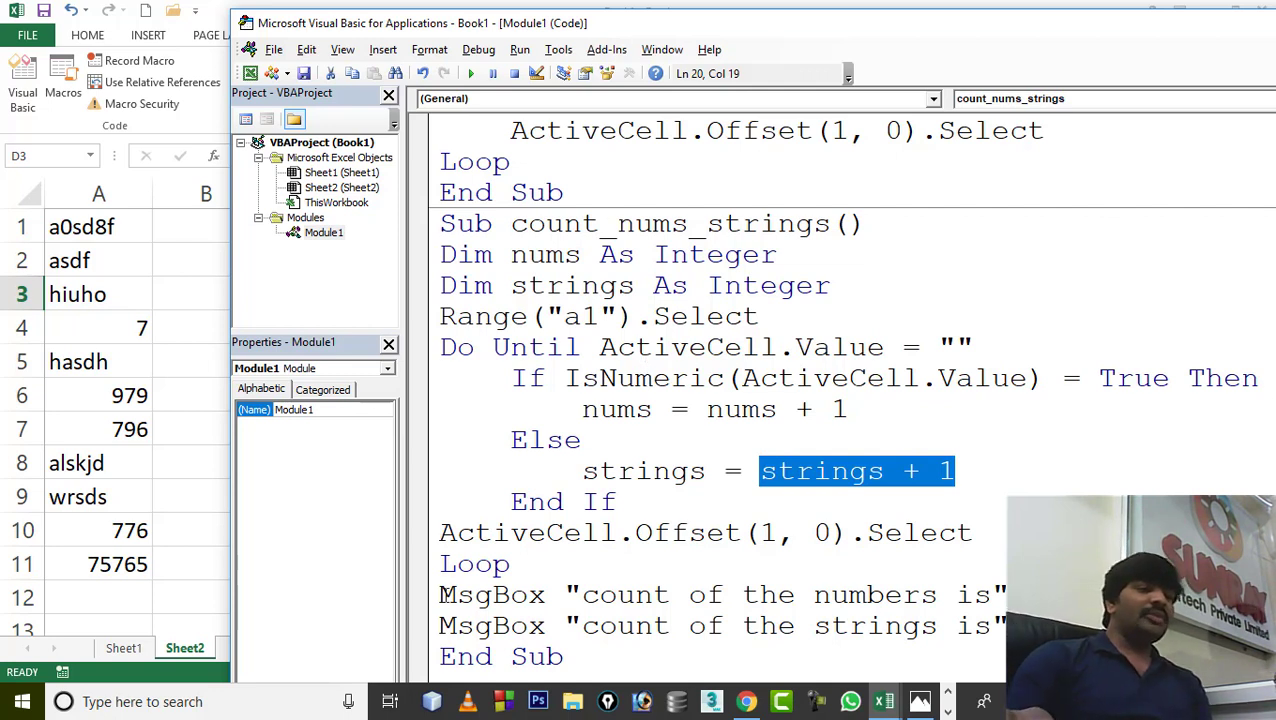
pyautogui.moveTo(440, 594); pyautogui.dragTo(1005, 594)
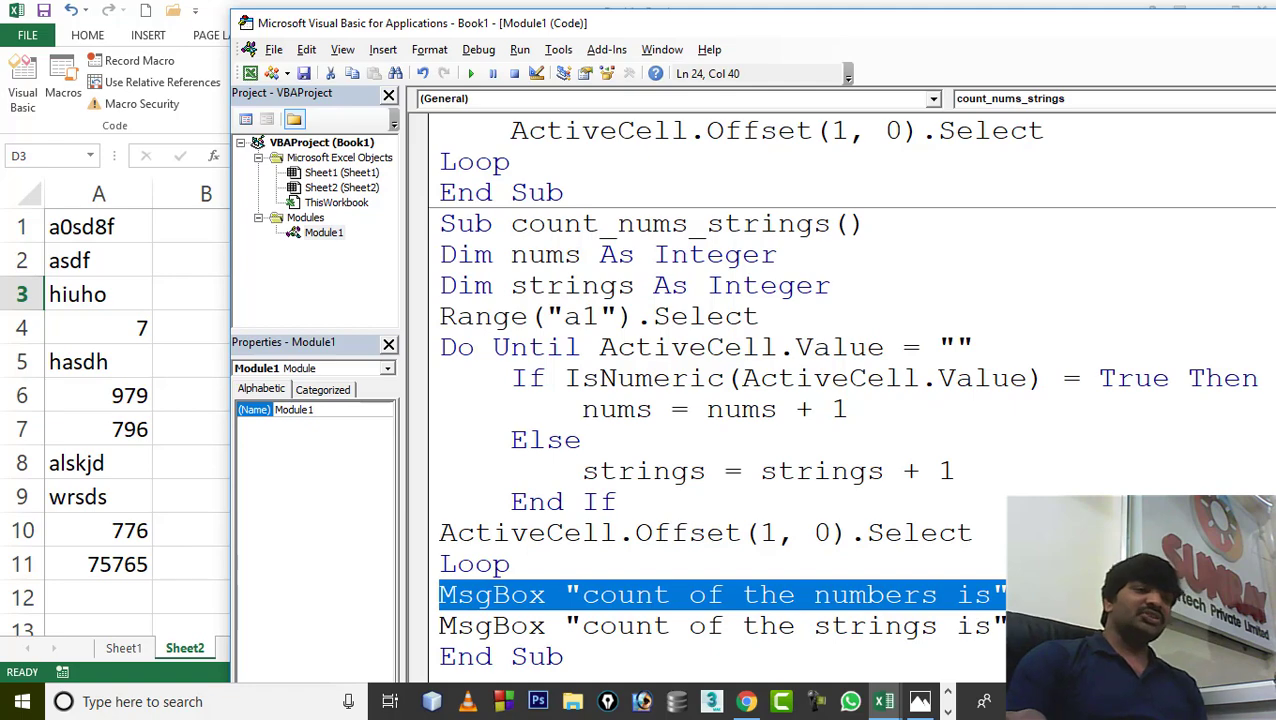
# Minimize the VBA editor to view the sheet, then restore it and move it right
pyautogui.moveTo(1073, 29); pyautogui.dragTo(790, 107)
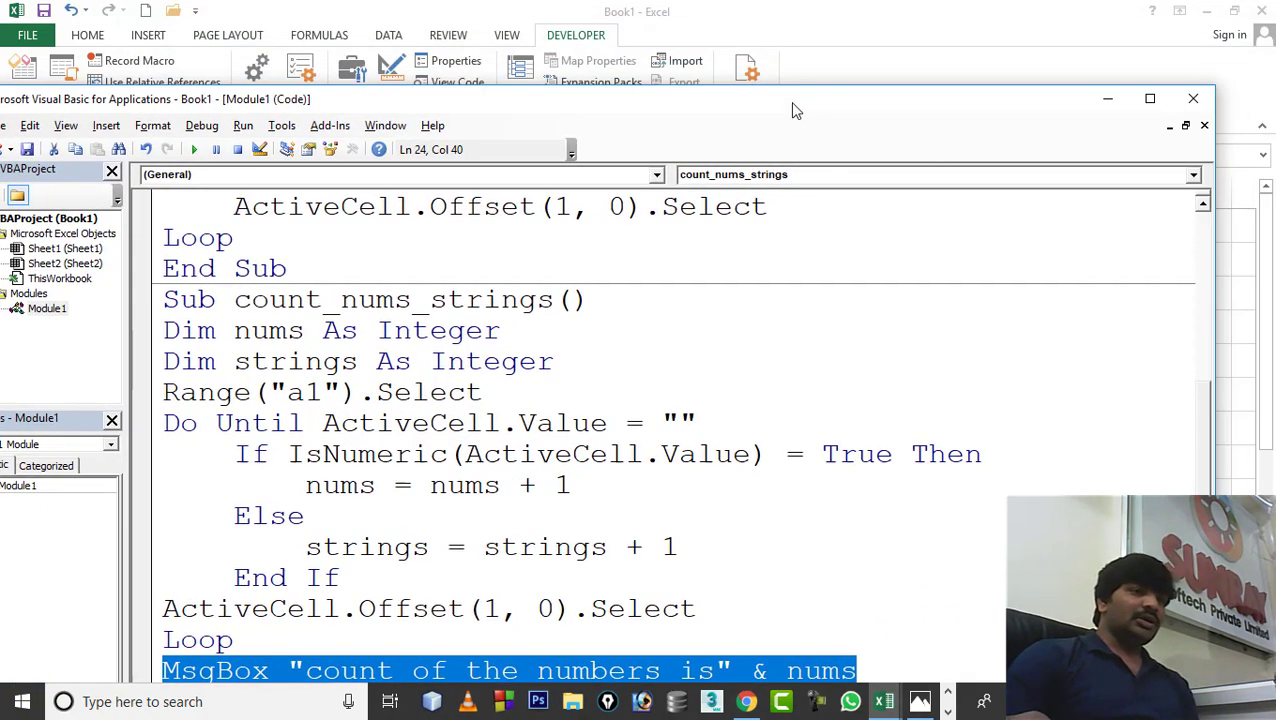
pyautogui.click(1122, 108)
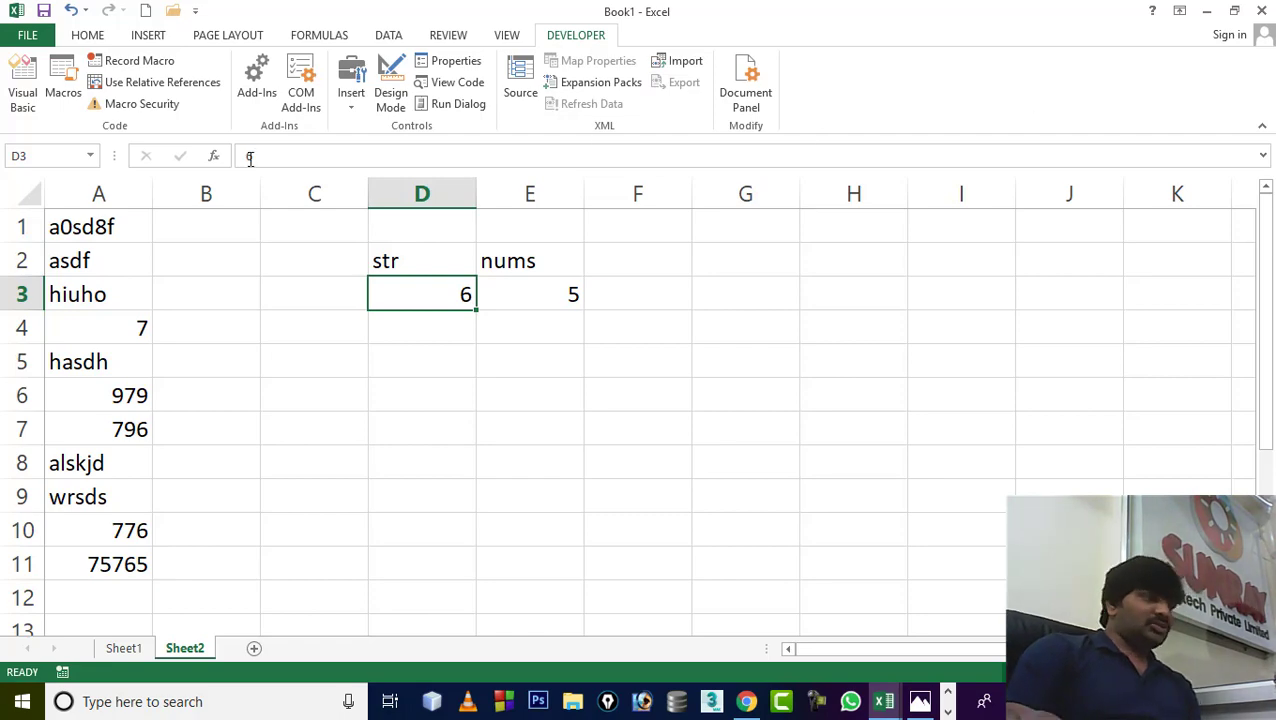
pyautogui.moveTo(884, 701)
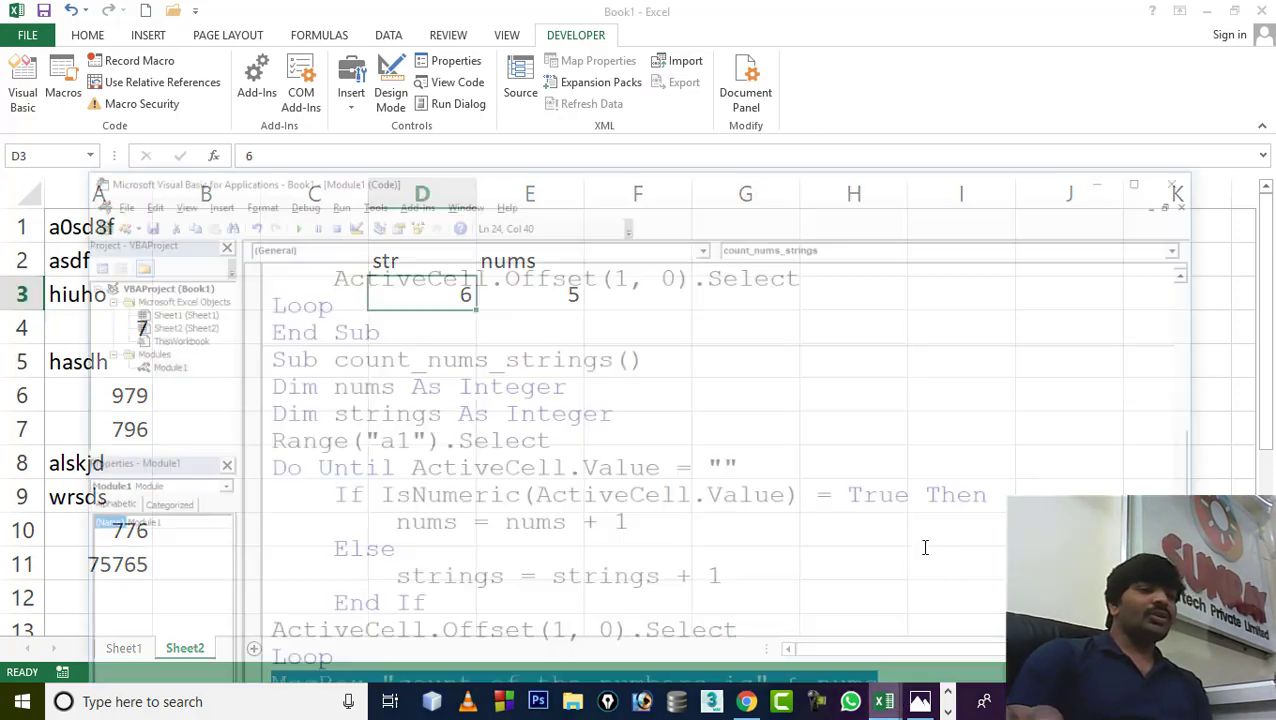
pyautogui.click(960, 615)
pyautogui.moveTo(427, 107); pyautogui.dragTo(778, 84)
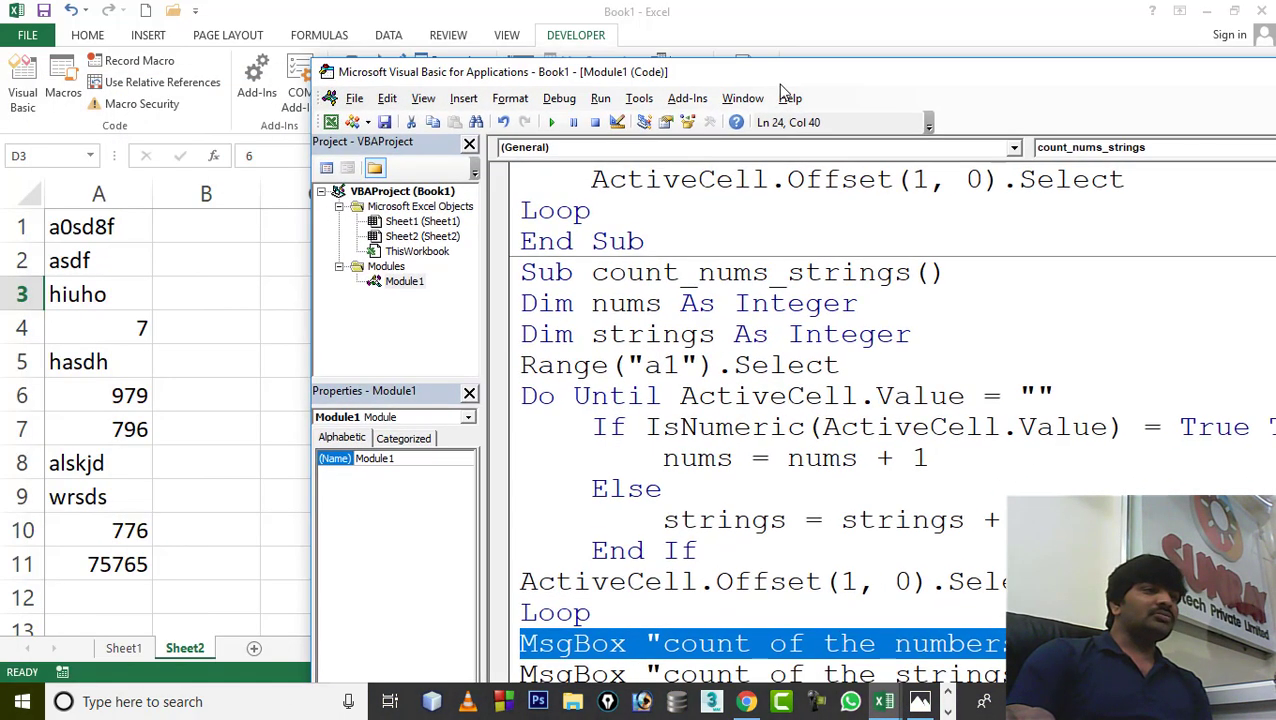
# Run count_nums_strings and dismiss the messages reporting 5 numbers and 6 strings
pyautogui.click(538, 130)
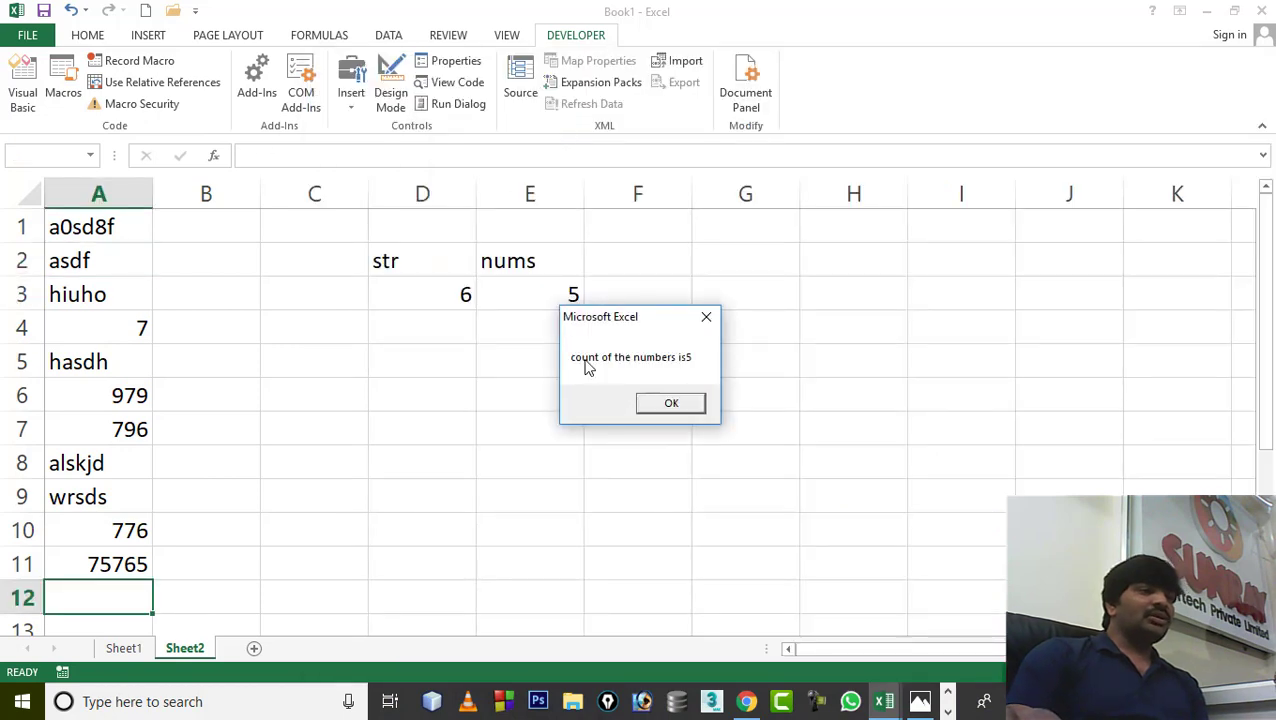
pyautogui.moveTo(693, 324); pyautogui.dragTo(804, 275)
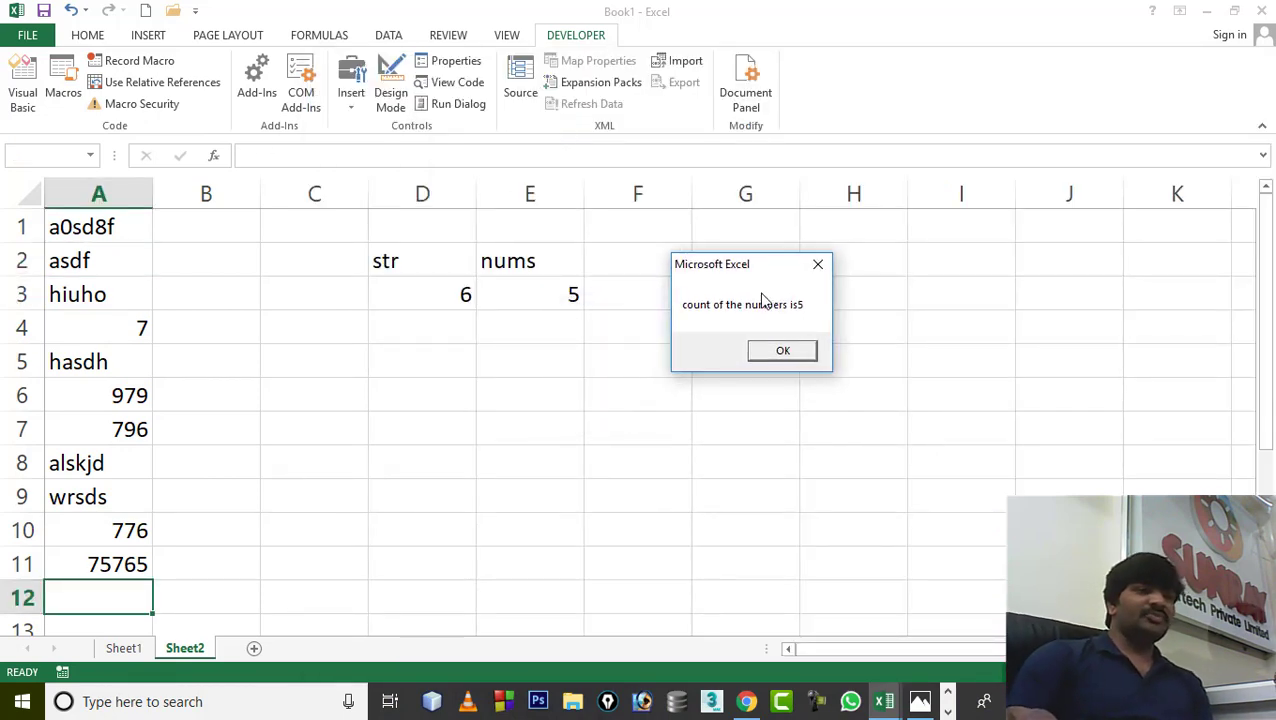
pyautogui.click(781, 351)
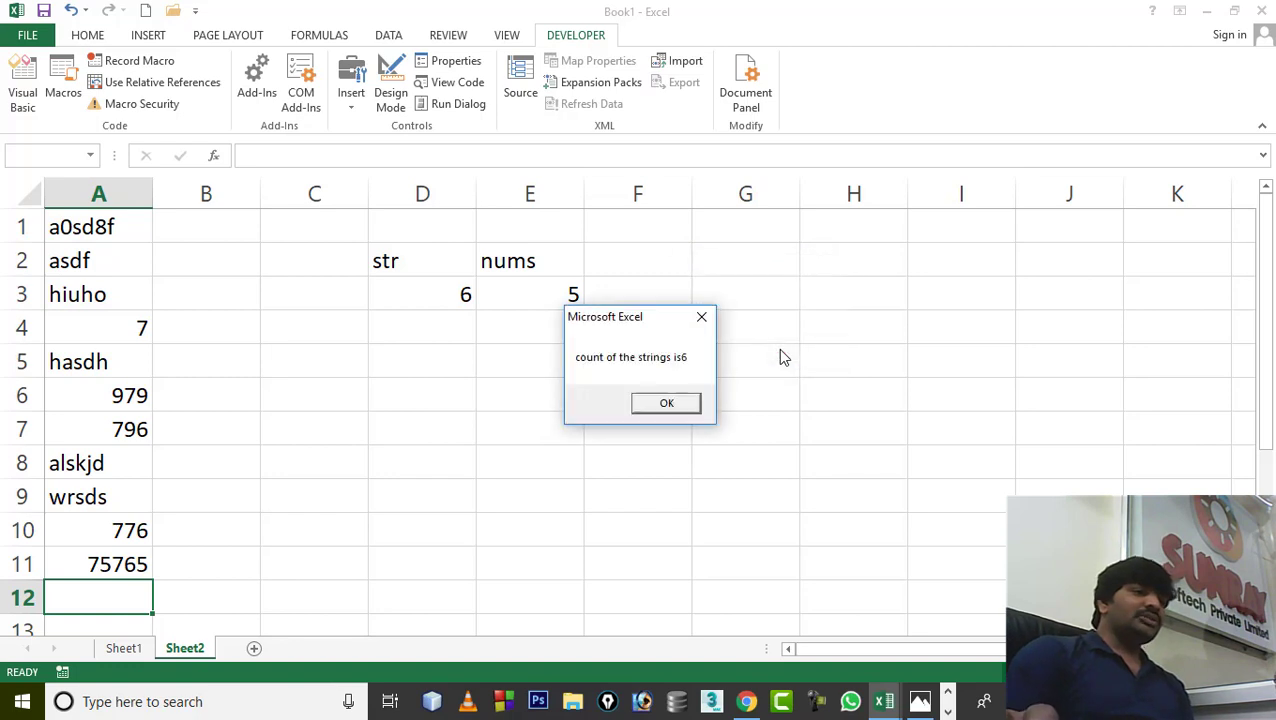
pyautogui.moveTo(608, 332); pyautogui.dragTo(744, 306)
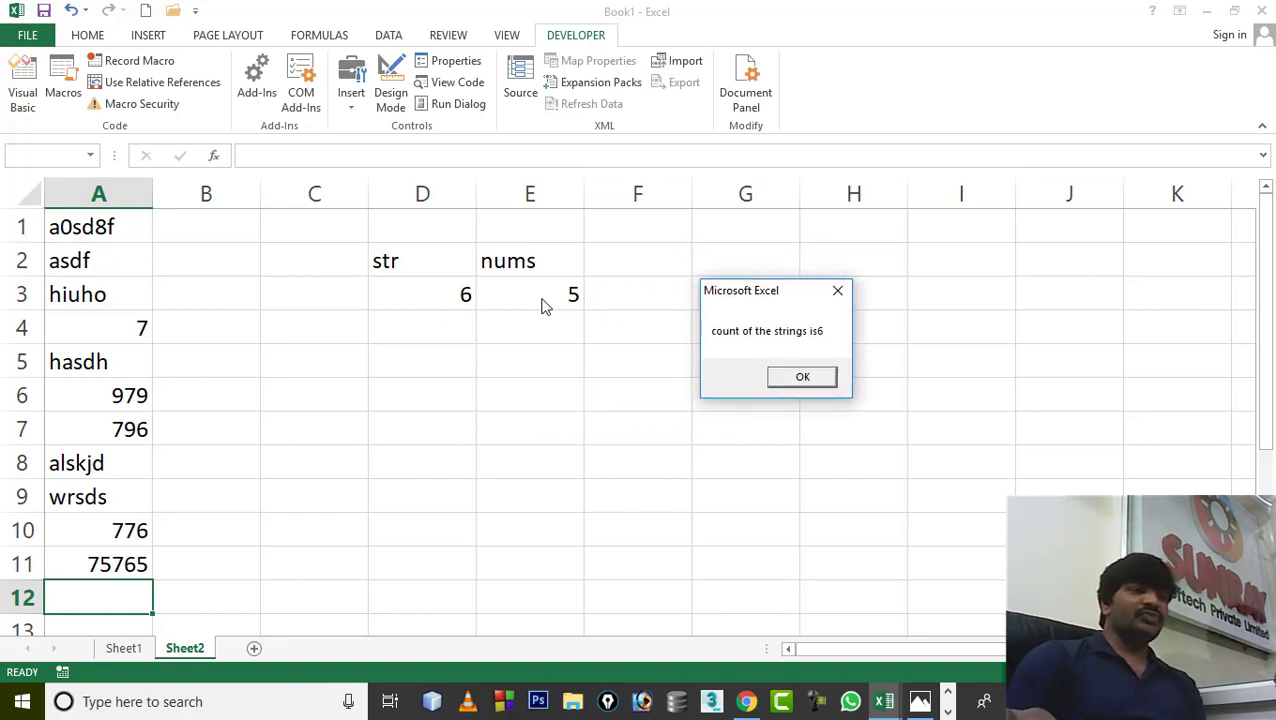
pyautogui.click(788, 376)
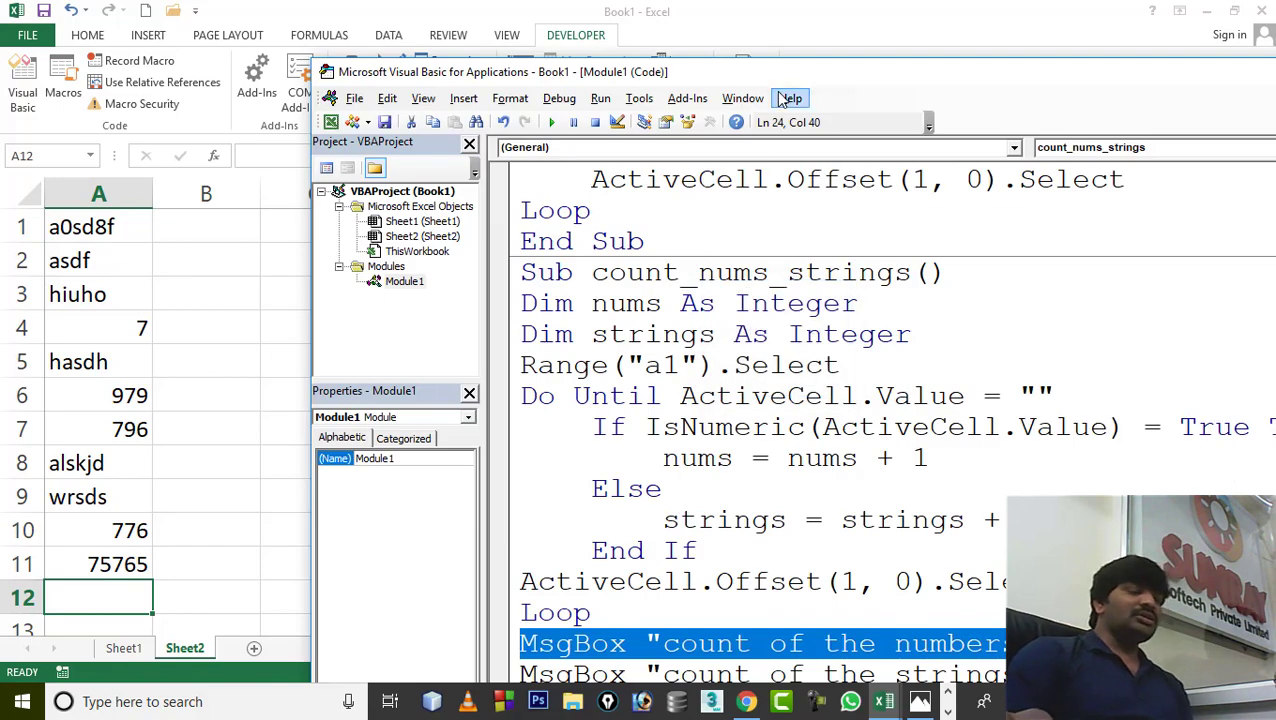
# Enter ljlasd, 234, alsjf, 23424 and asldjfosaif into A12–A16
pyautogui.click(1232, 100)
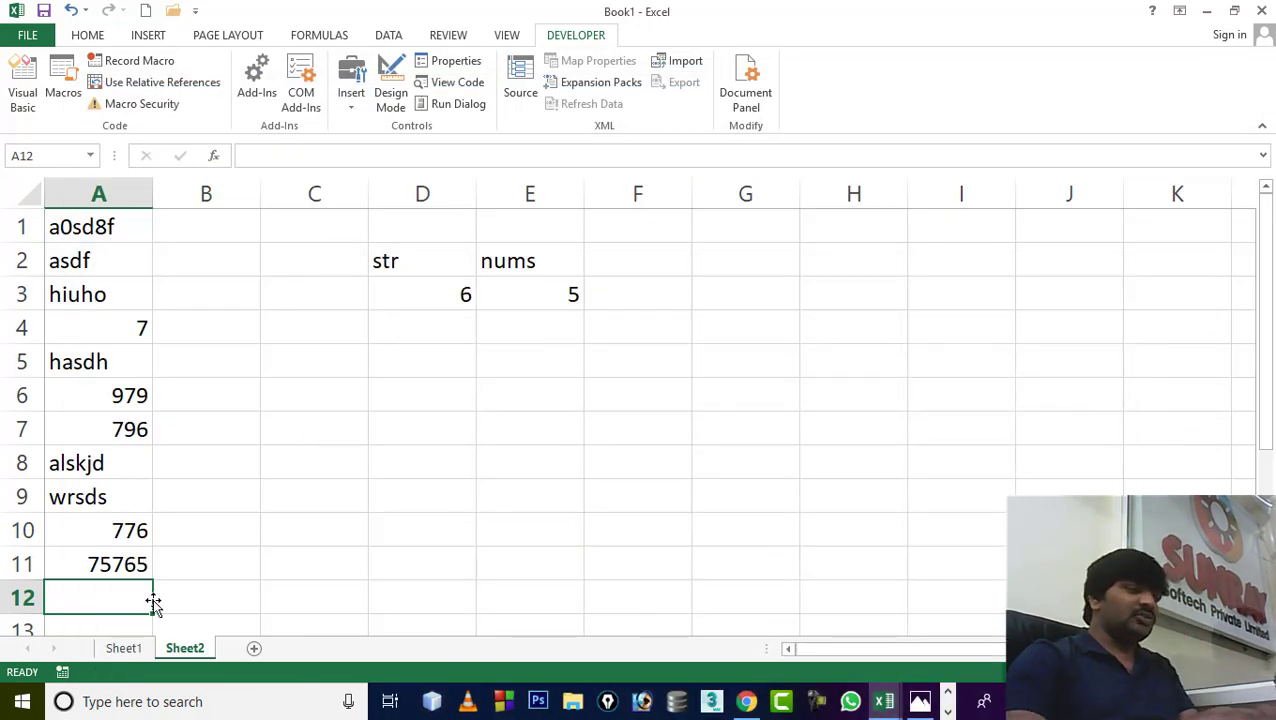
pyautogui.write('ljlasd')
pyautogui.scroll(-1, 200, 525)
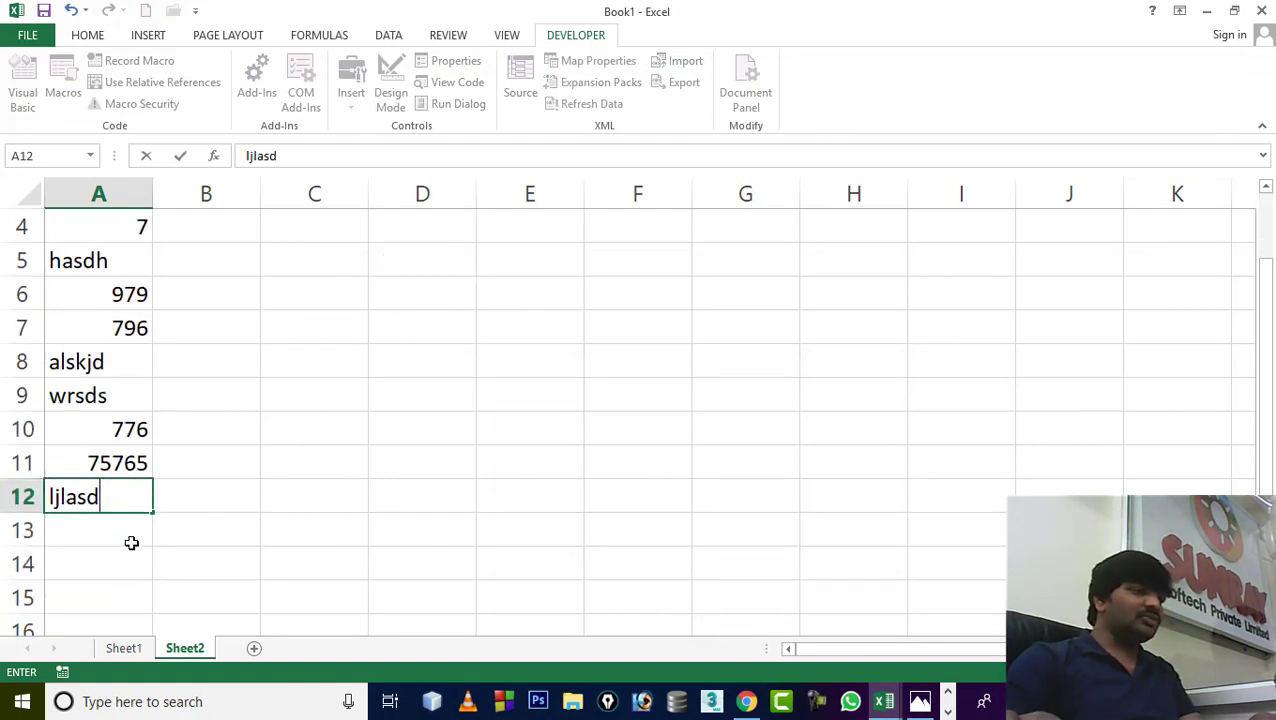
pyautogui.click(124, 535)
pyautogui.write('234')
pyautogui.click(106, 564)
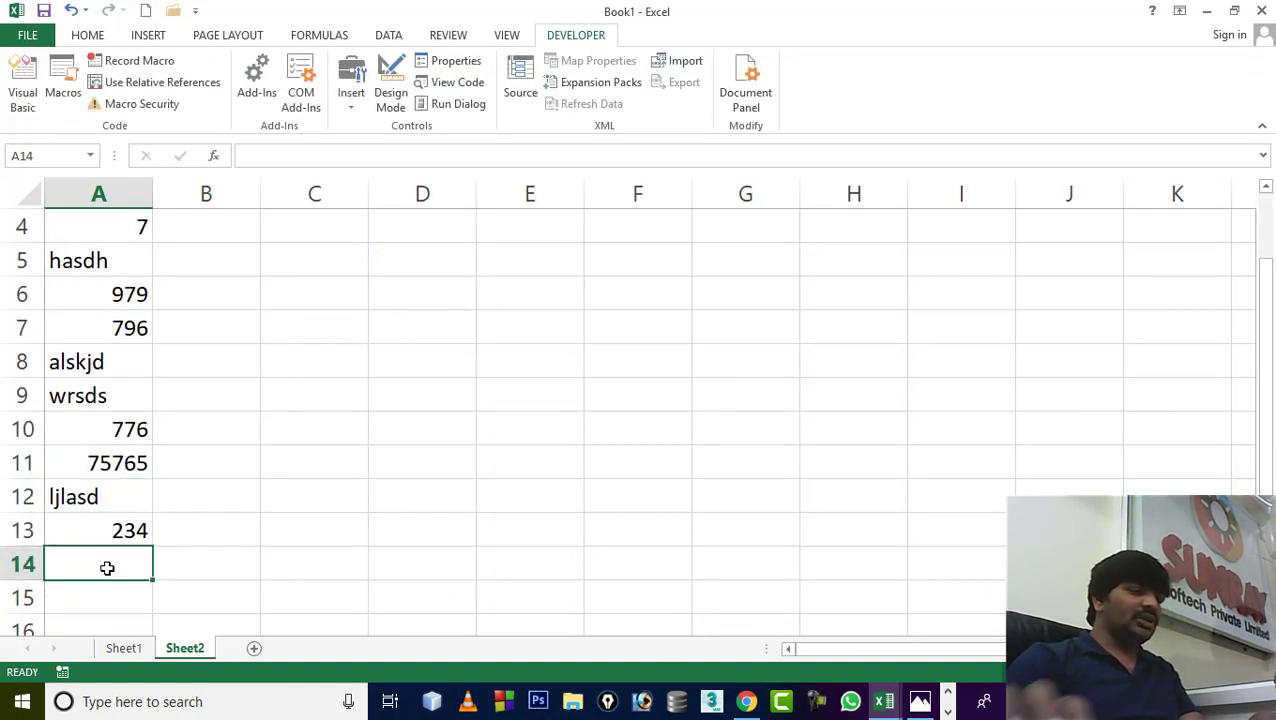
pyautogui.write('alsjf')
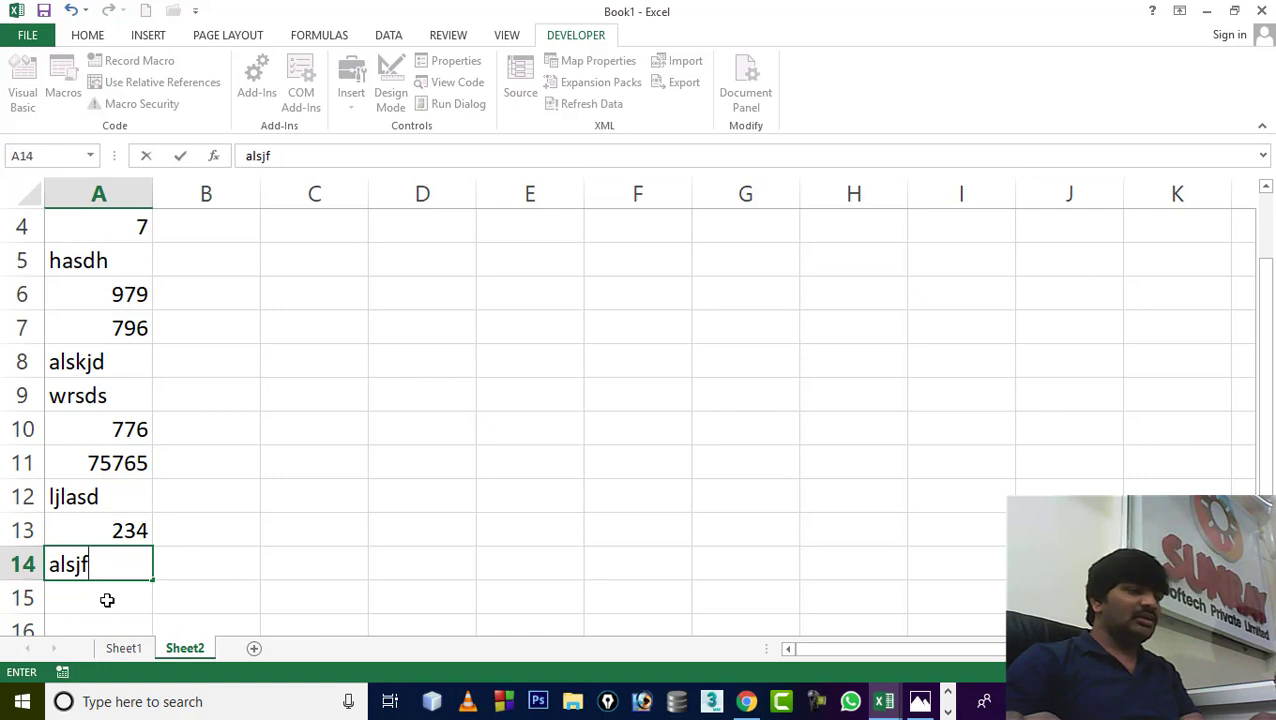
pyautogui.click(107, 599)
pyautogui.write('23424')
pyautogui.scroll(-1, 100, 564)
pyautogui.click(100, 535)
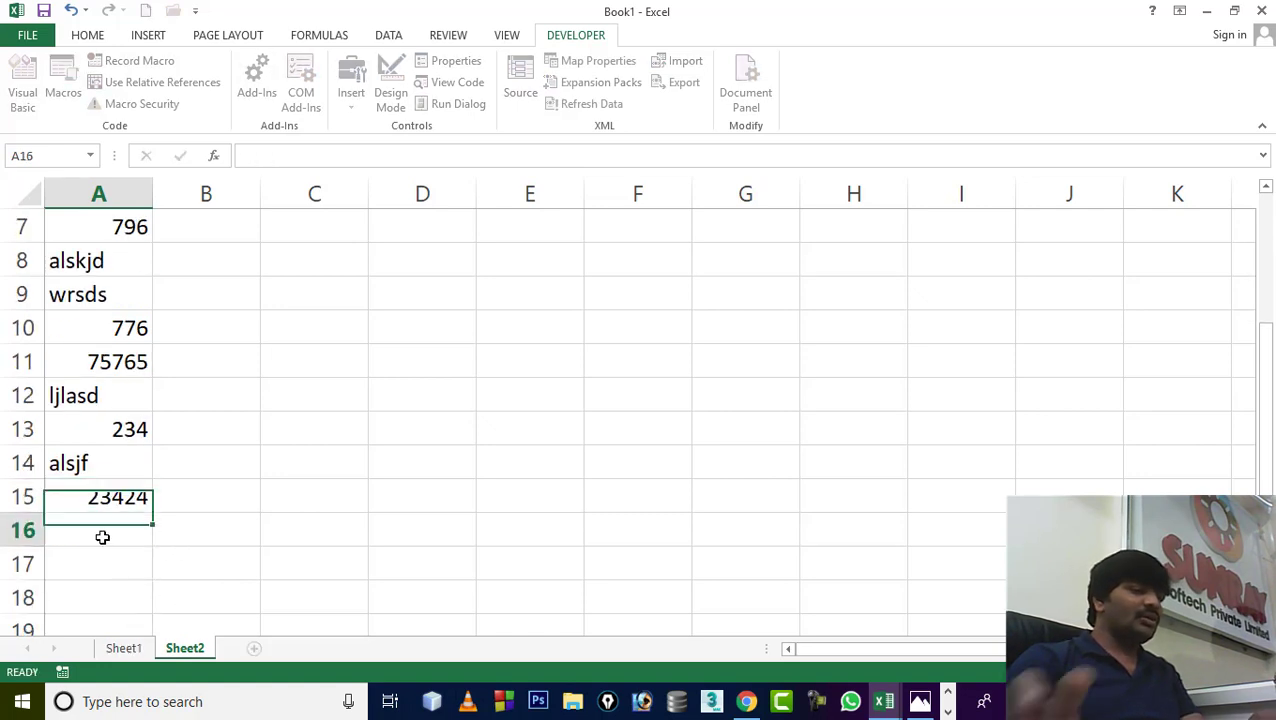
pyautogui.write('asldjfosaif')
# Enter 234, 234, 356, 3576, 5689, zxcv and sfg into A17–A23
pyautogui.click(94, 560)
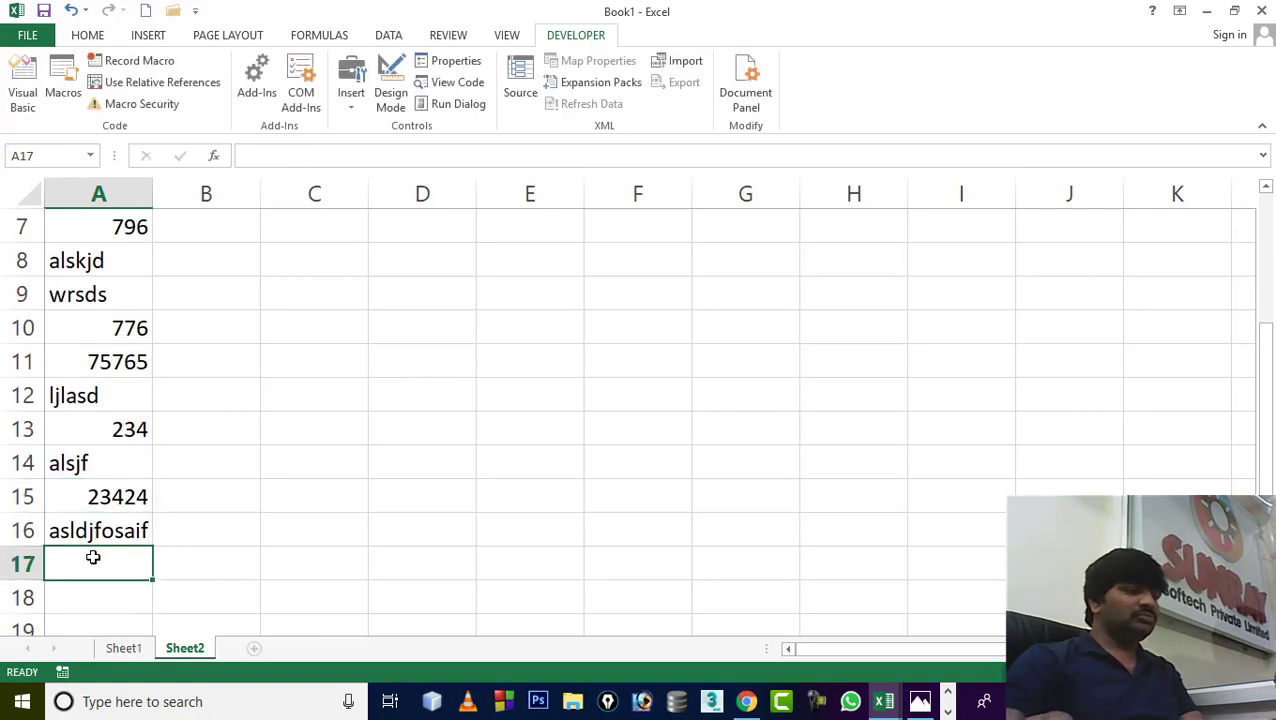
pyautogui.write('234')
pyautogui.click(93, 587)
pyautogui.write('234')
pyautogui.click(117, 621)
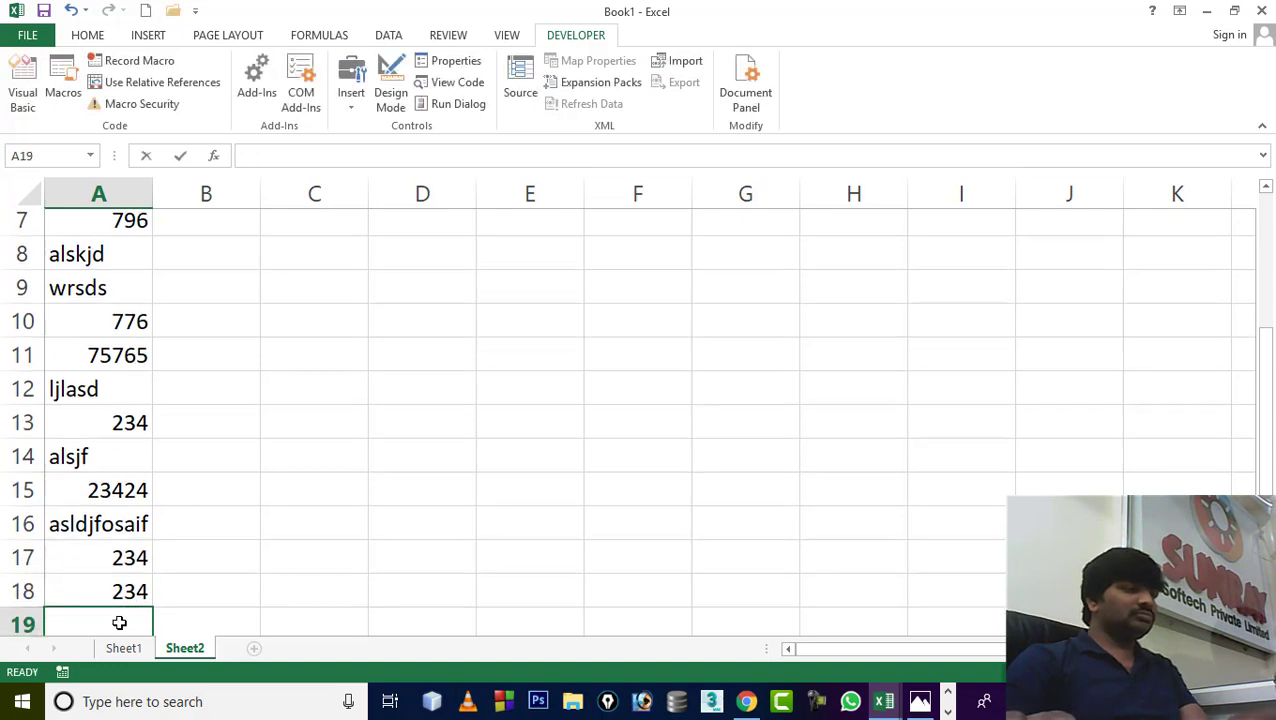
pyautogui.write('356')
pyautogui.scroll(-1, 130, 570)
pyautogui.click(108, 564)
pyautogui.write('3576')
pyautogui.click(108, 597)
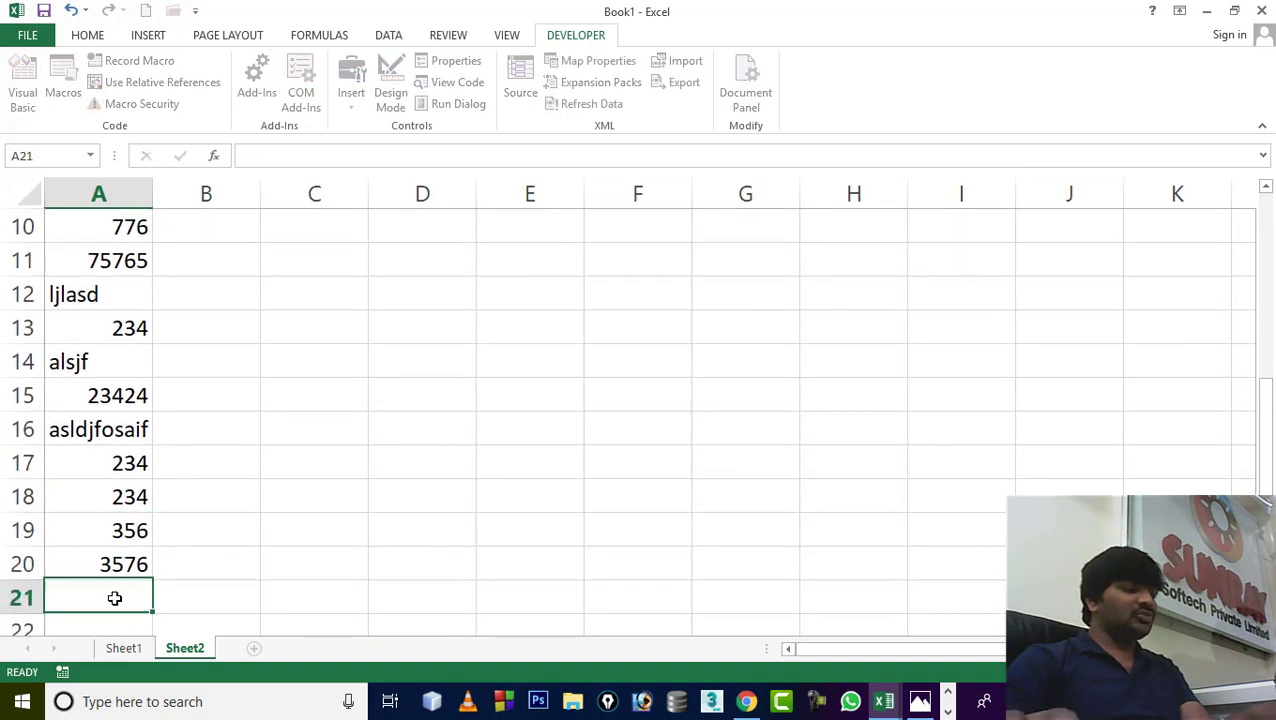
pyautogui.write('5689')
pyautogui.scroll(-1, 111, 530)
pyautogui.click(105, 524)
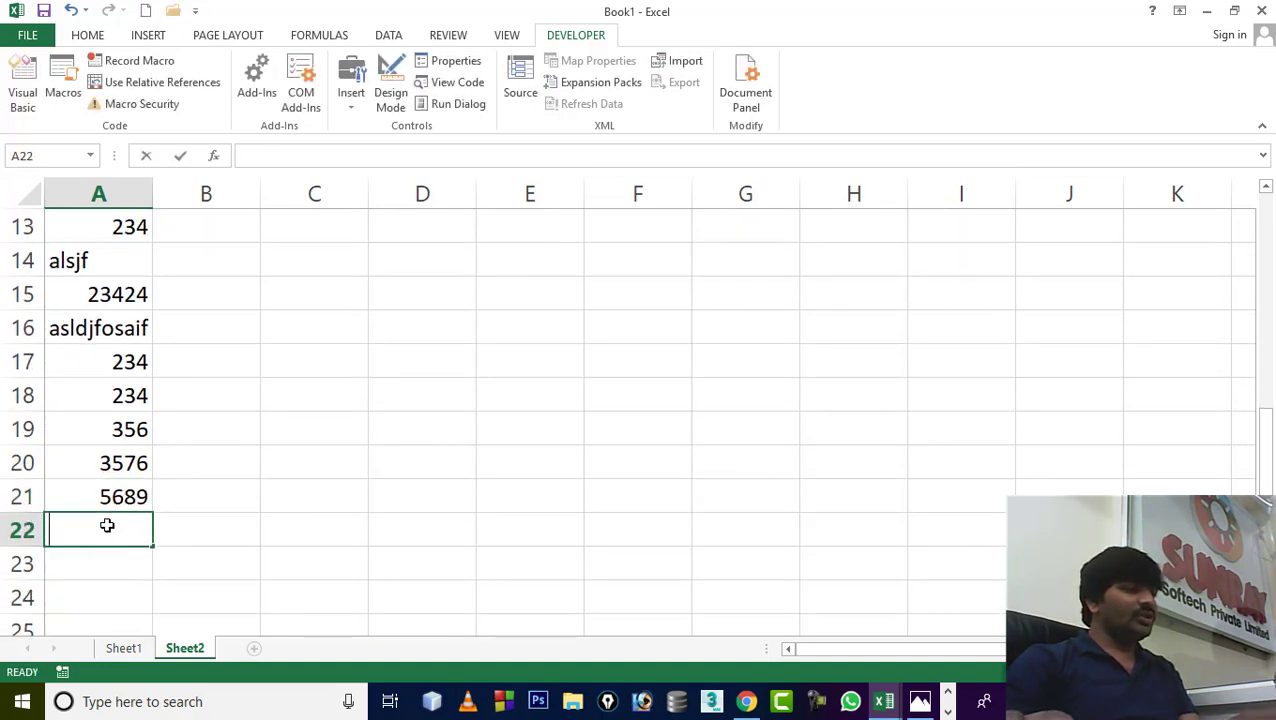
pyautogui.write('zxcv')
pyautogui.click(105, 566)
pyautogui.write('sfg')
pyautogui.click(270, 530)
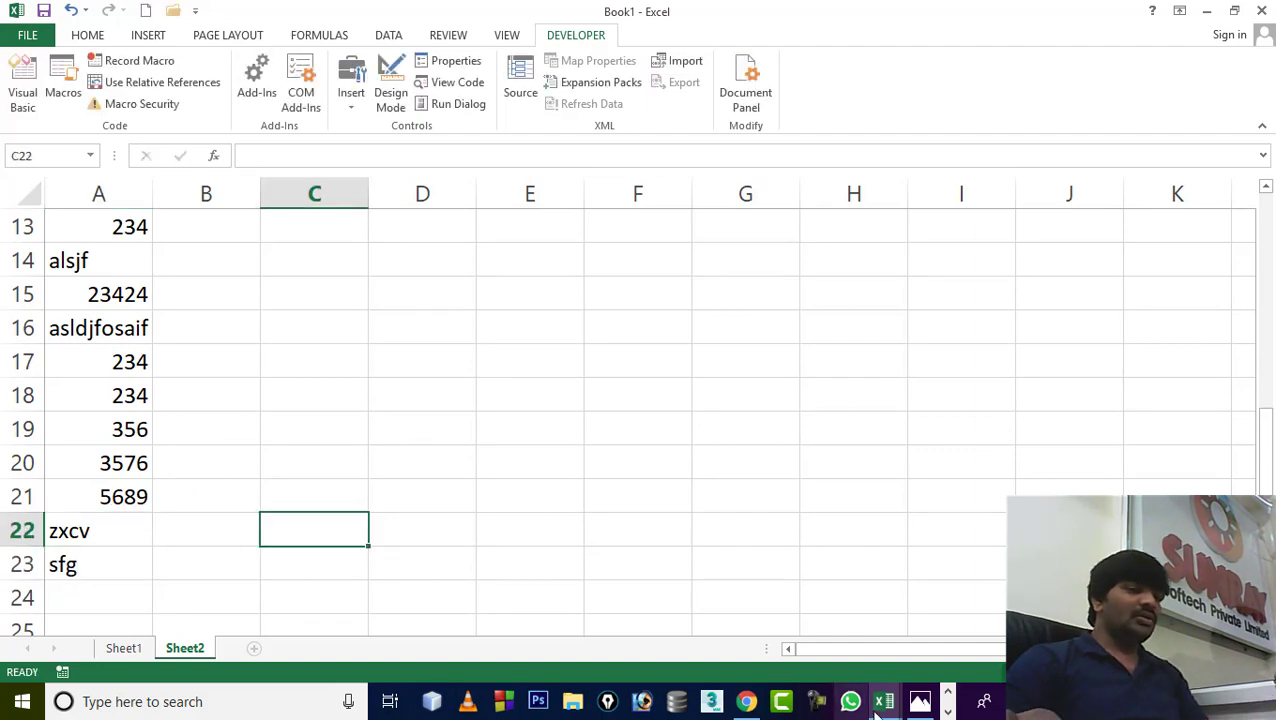
# Rerun count_nums_strings, dismiss the 12 numbers and 11 strings messages, and hide the editor
pyautogui.moveTo(884, 701)
pyautogui.click(943, 668)
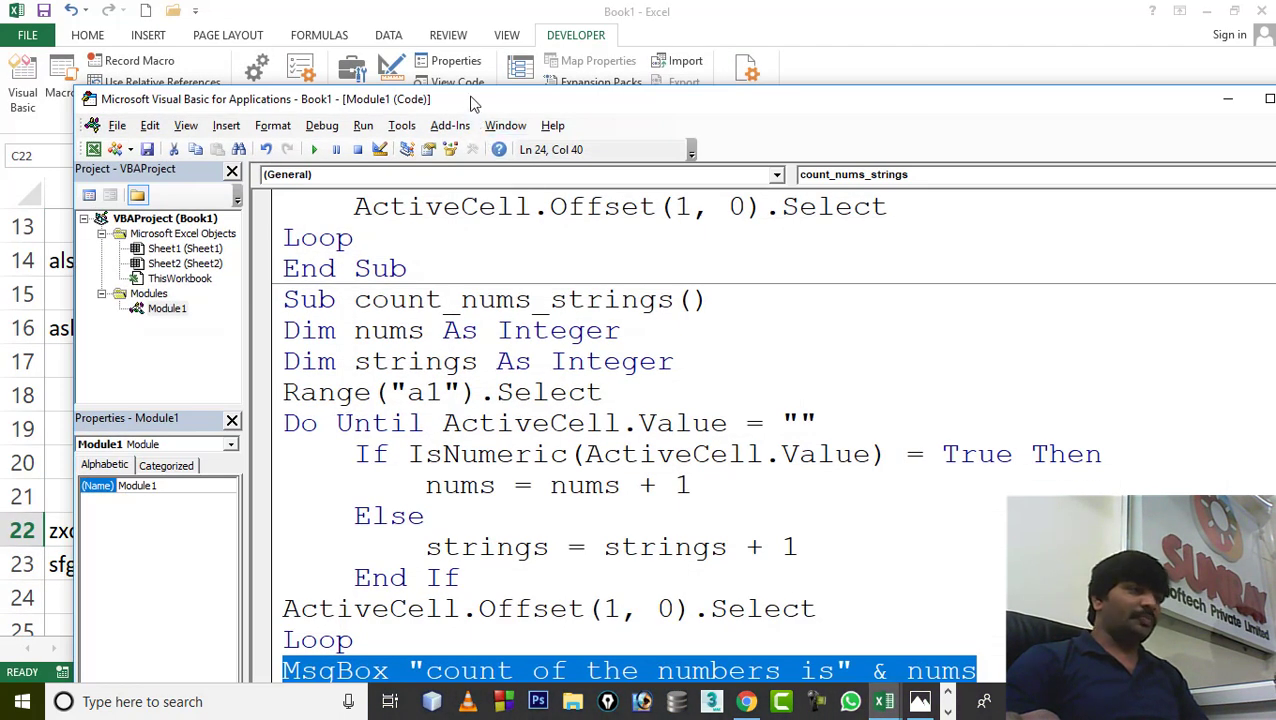
pyautogui.moveTo(466, 78); pyautogui.dragTo(693, 91)
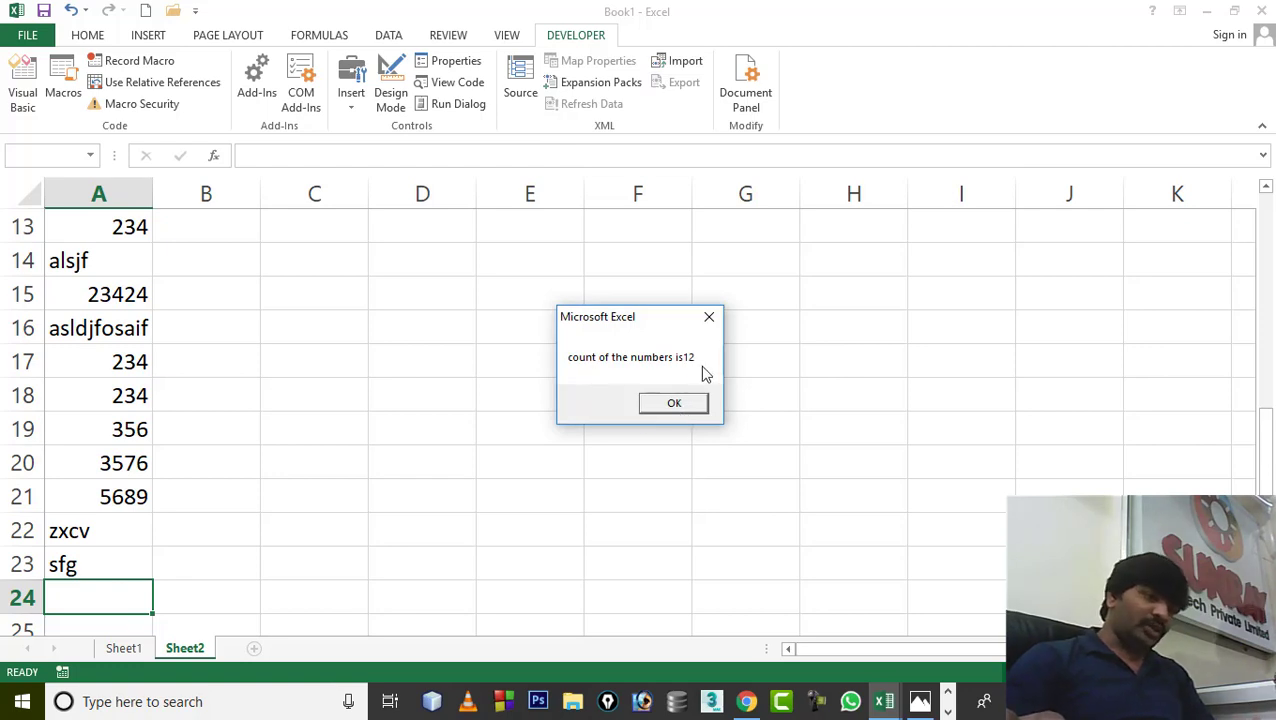
pyautogui.click(672, 403)
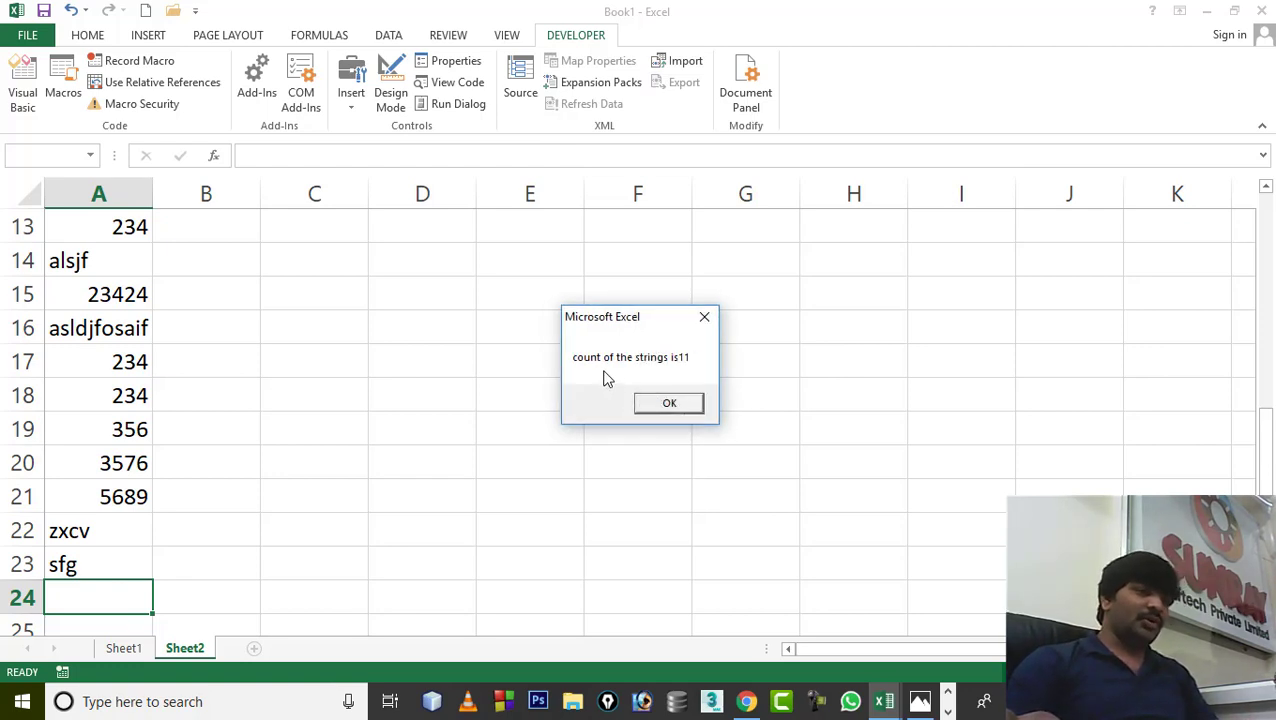
pyautogui.click(670, 403)
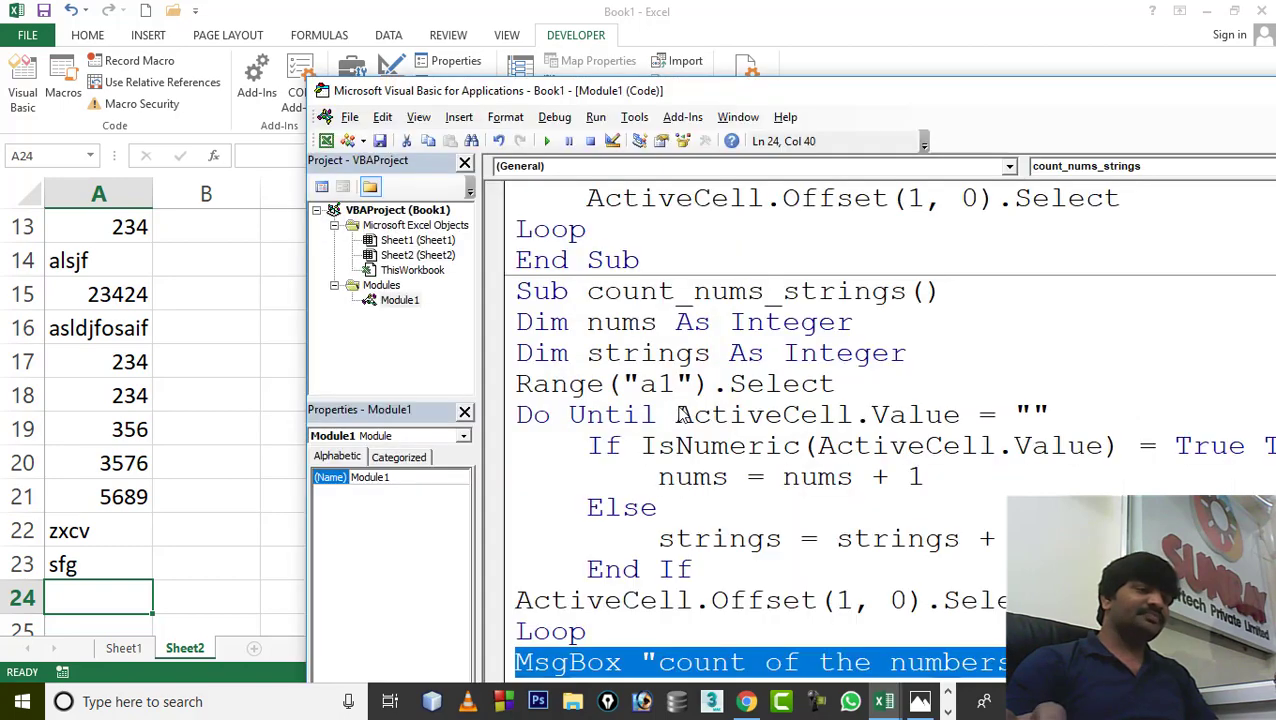
pyautogui.doubleClick(780, 92)
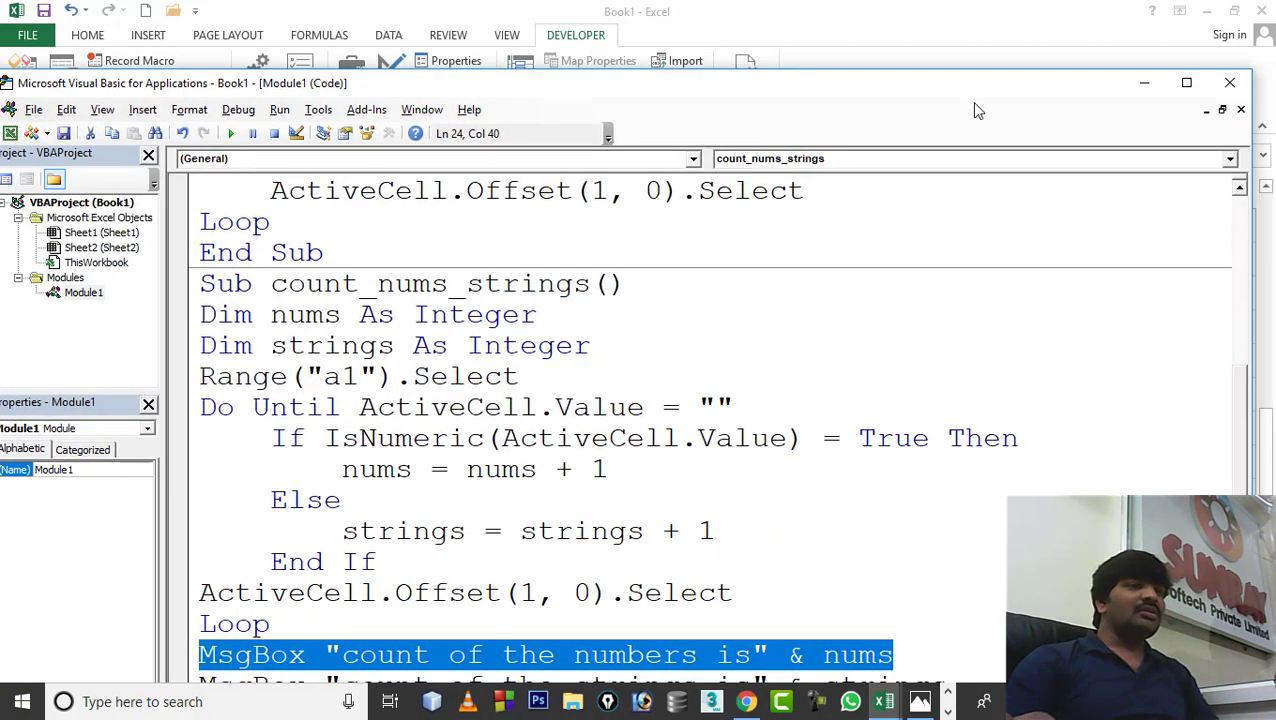
pyautogui.click(1145, 88)
pyautogui.click(207, 300)
# Return to the top of Sheet2 and select D2:E3 to compare the str 6 and nums 5 counts
pyautogui.scroll(2, 208, 302)
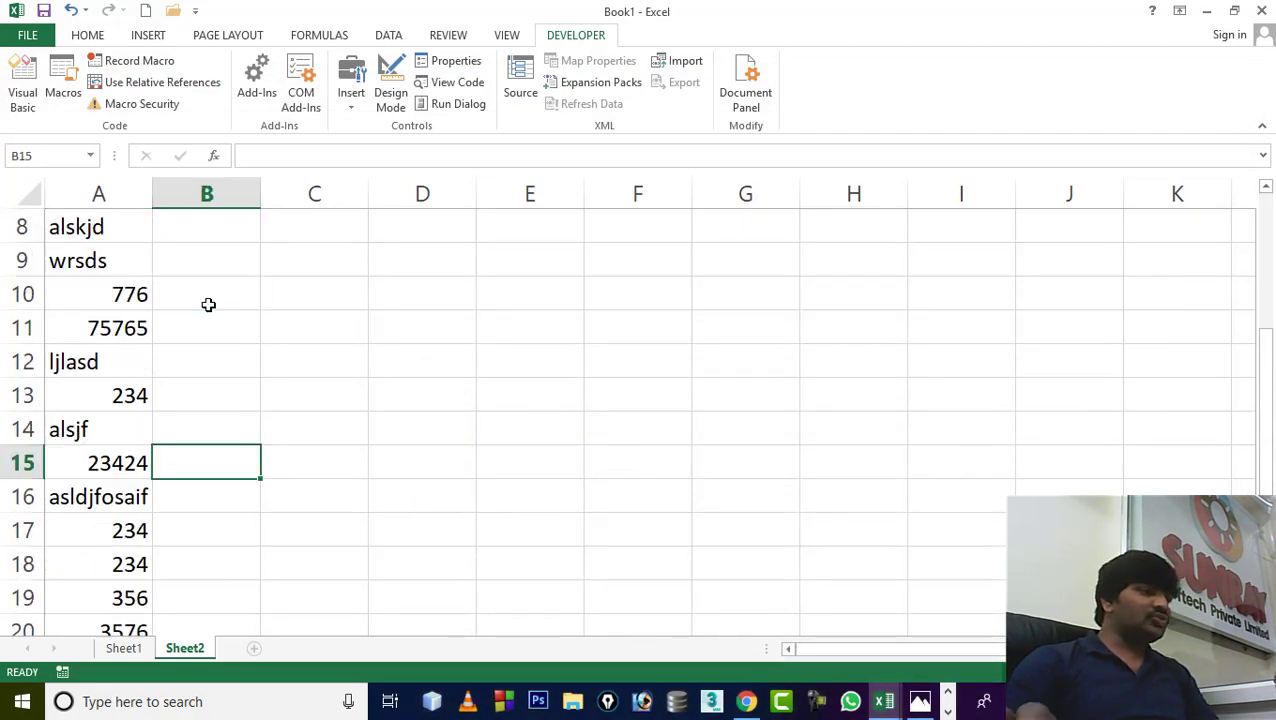
pyautogui.scroll(2, 1128, 384)
pyautogui.moveTo(1256, 333); pyautogui.dragTo(1253, 262)
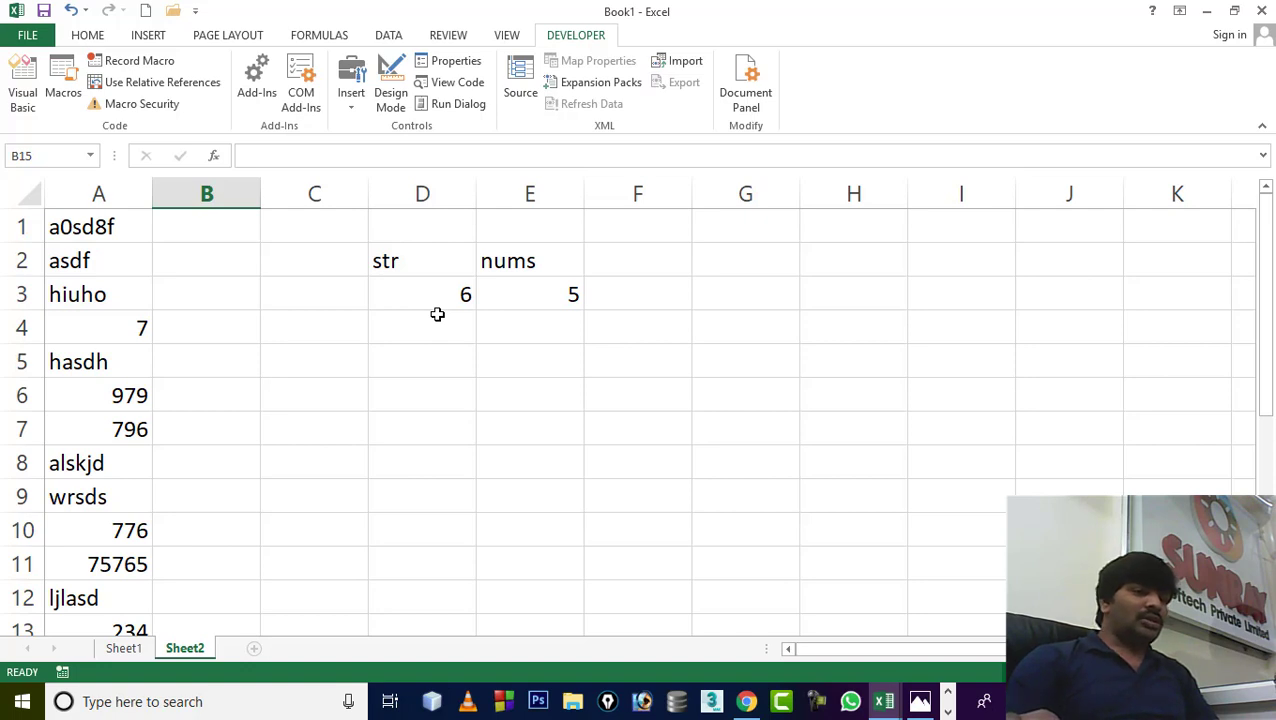
pyautogui.moveTo(920, 701)
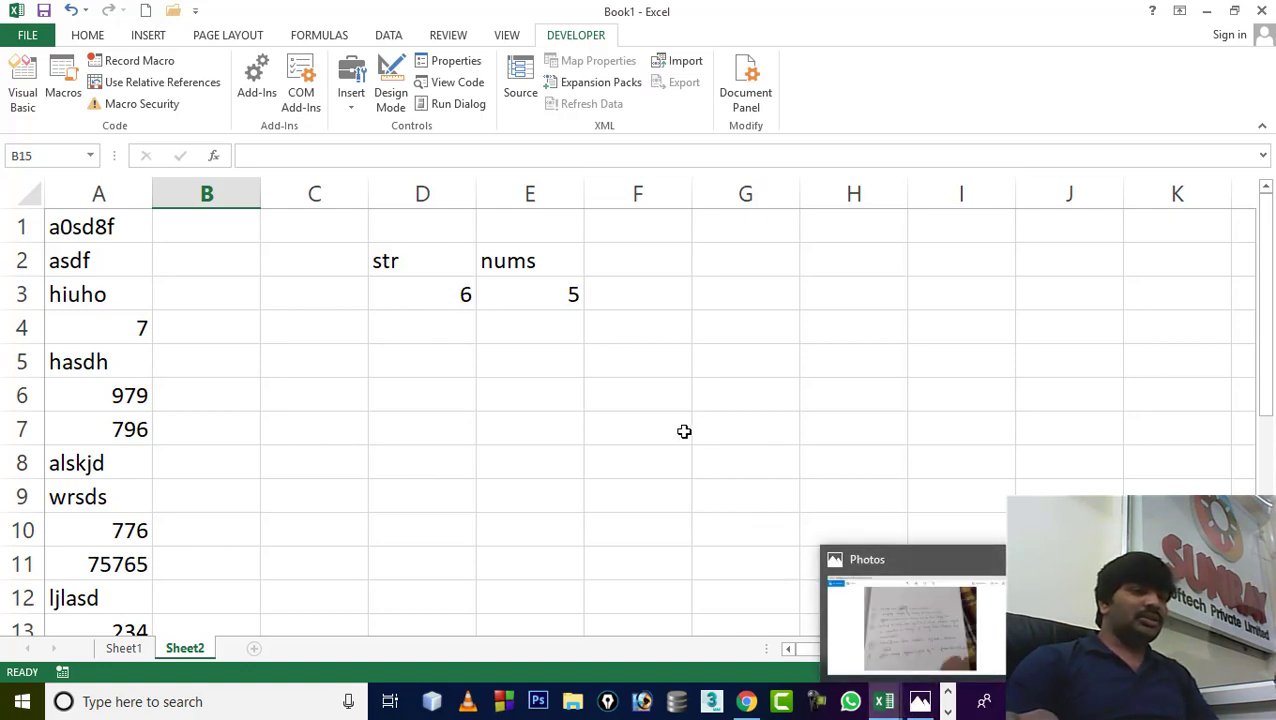
pyautogui.click(548, 289)
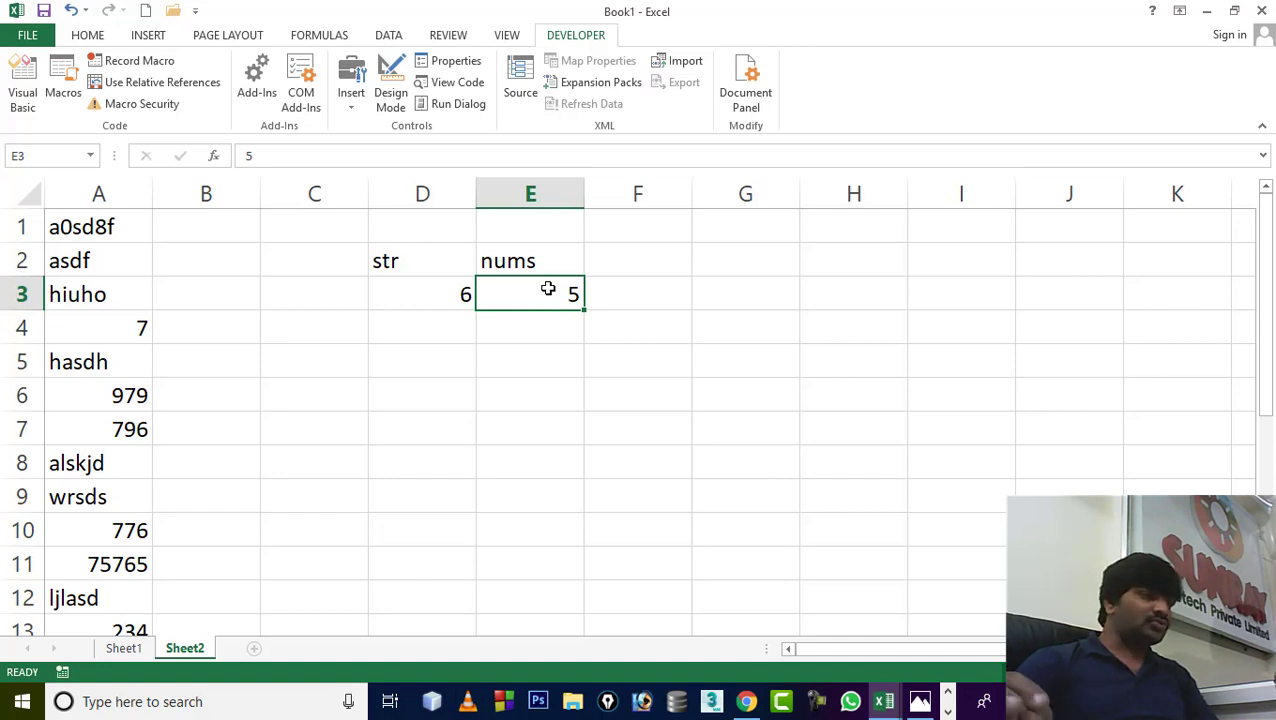
pyautogui.moveTo(453, 270); pyautogui.dragTo(546, 292)
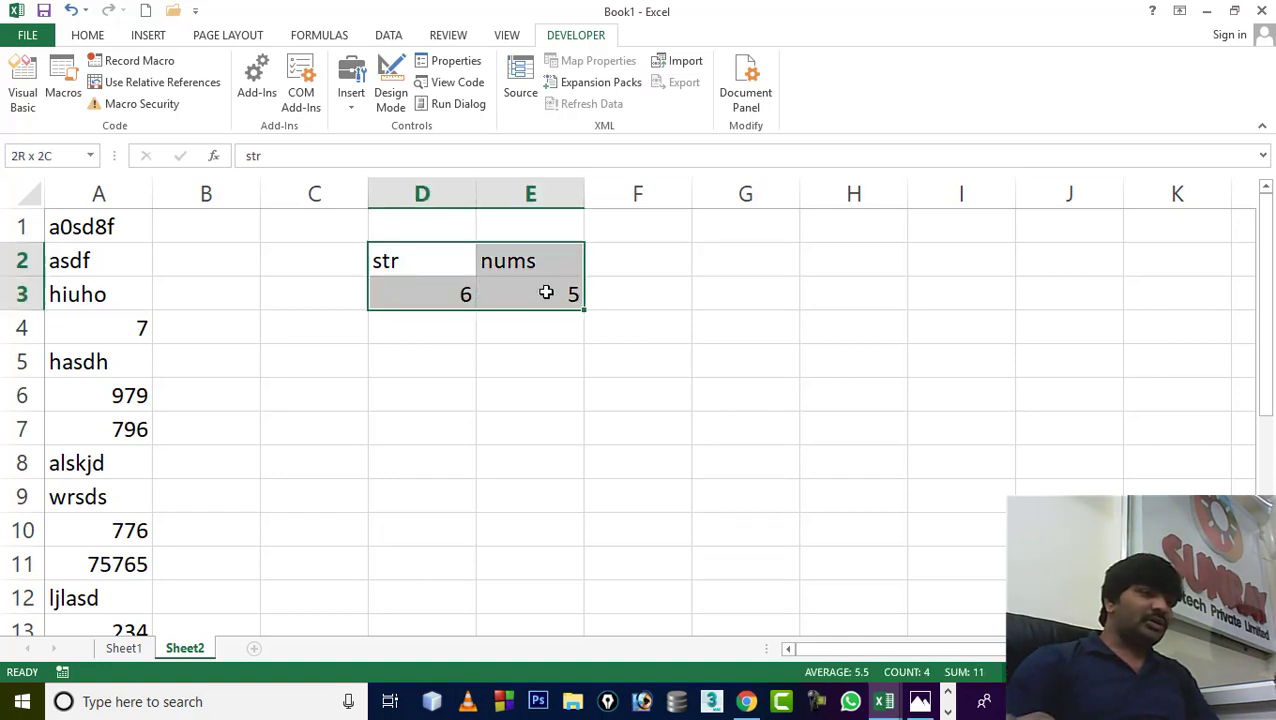